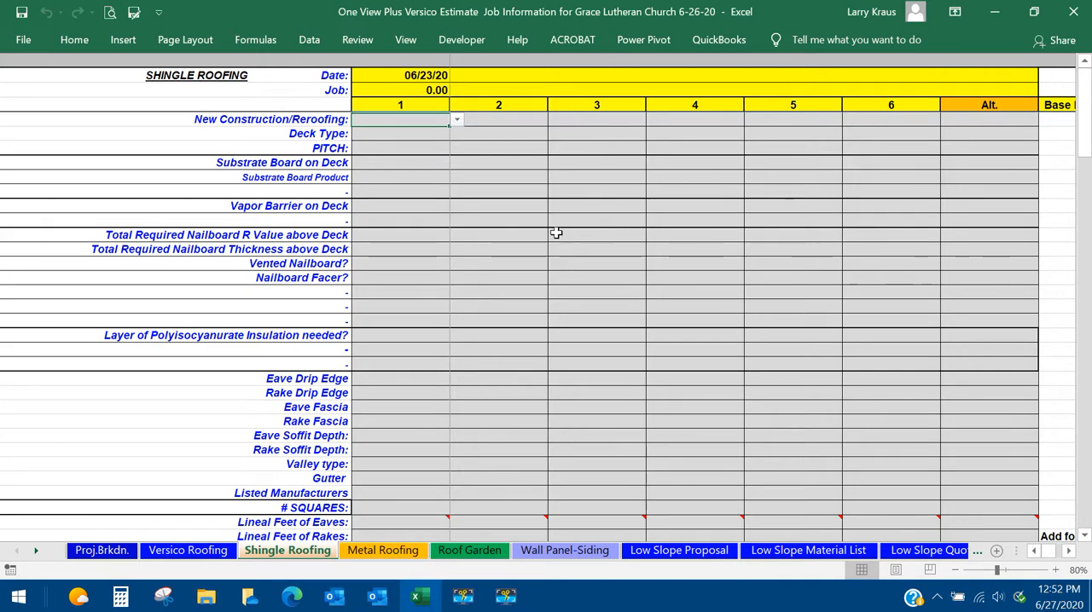
Set New Construction/Reroofing for roof section 1 on the Shingle Roofing sheet to New Construction.
click(522, 592)
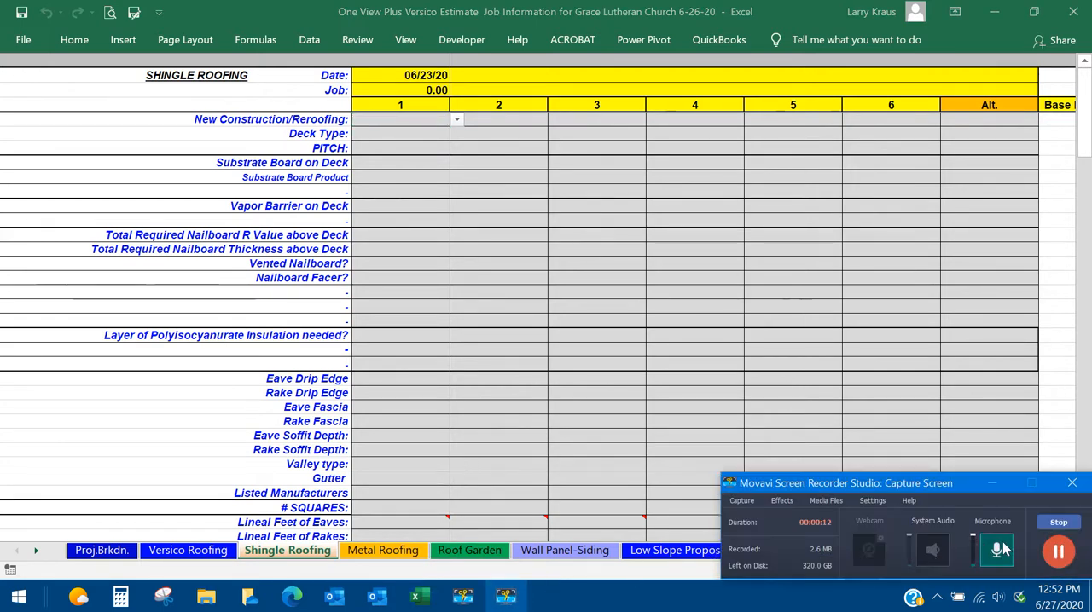
click(415, 122)
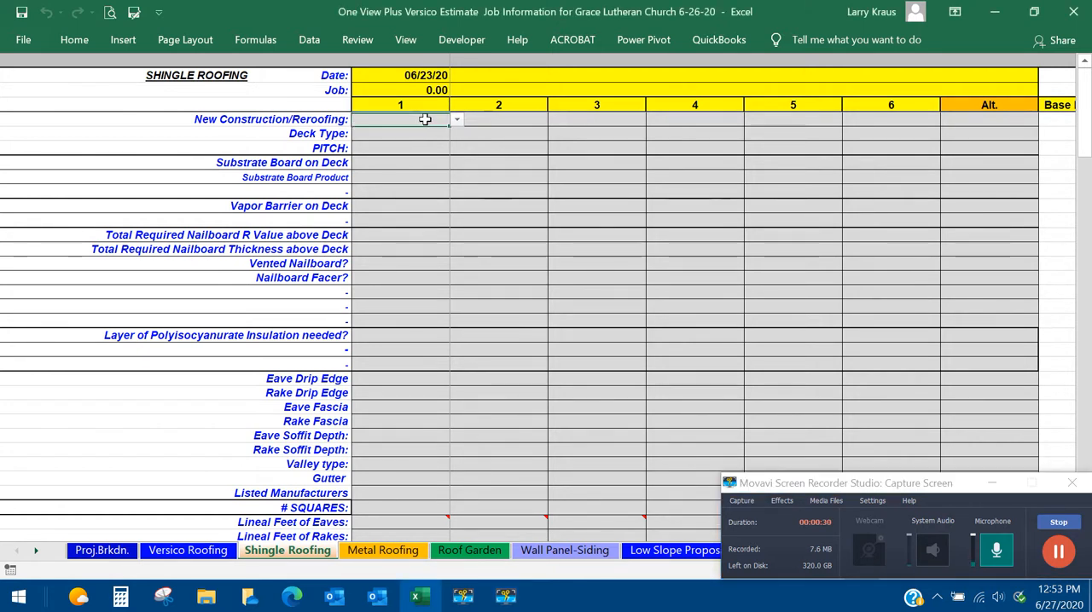
click(458, 122)
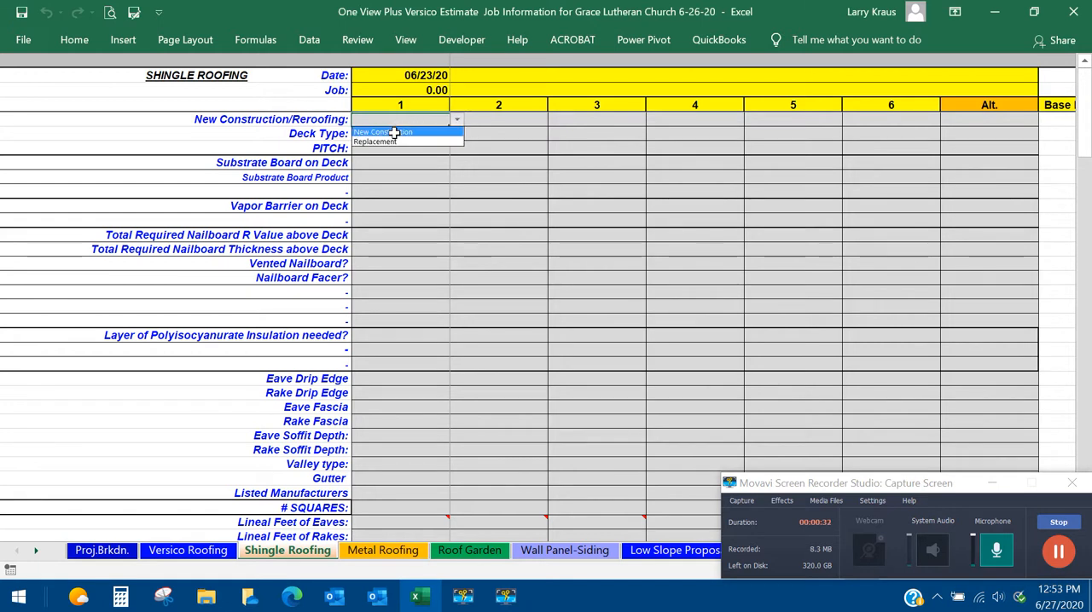
click(403, 128)
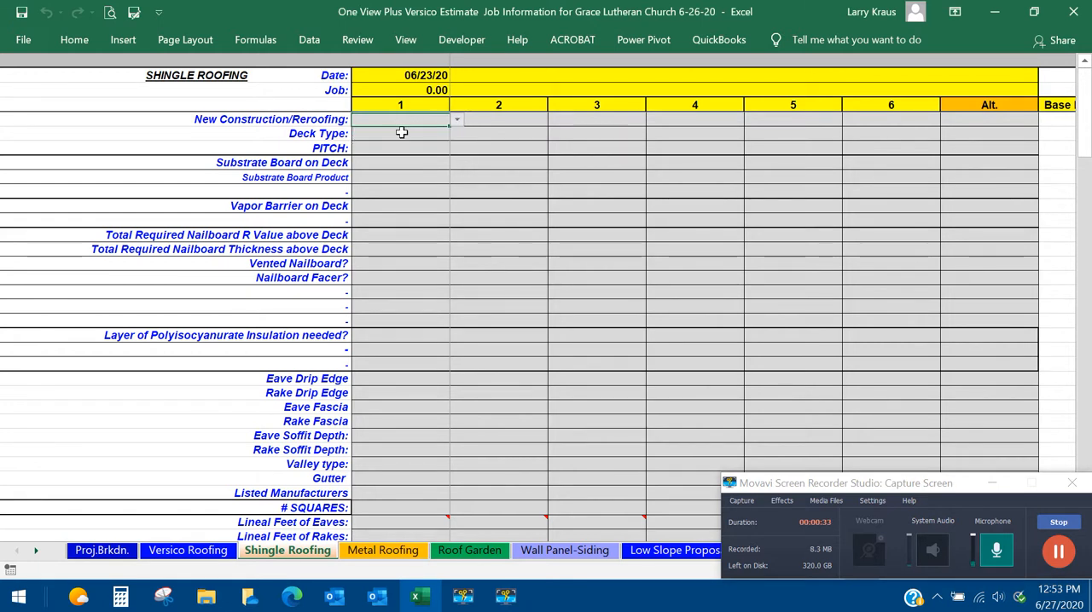
click(1058, 553)
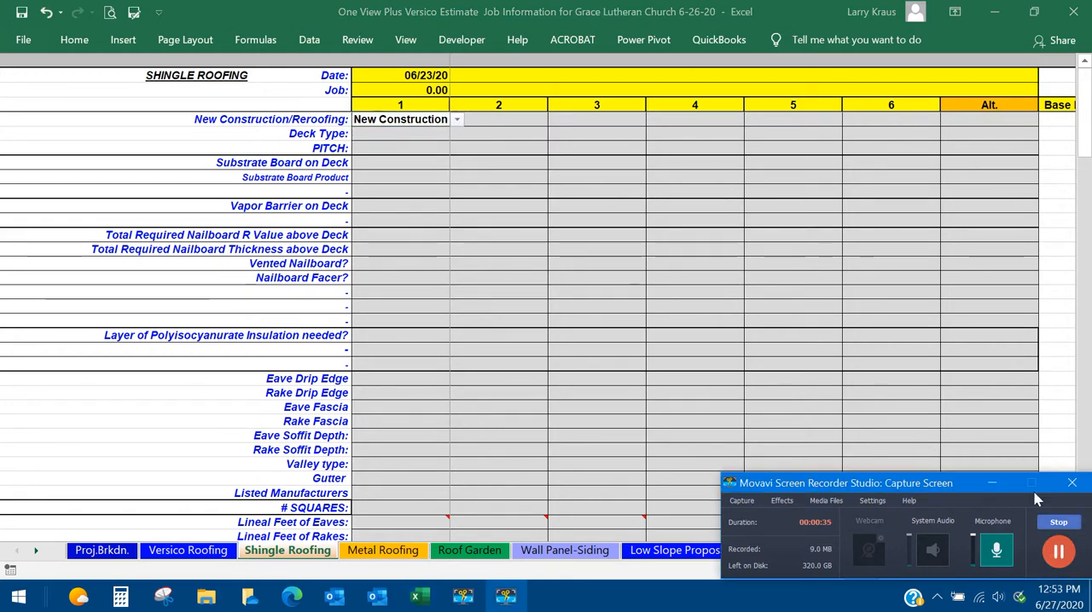
Show the available New Construction/Reroofing options for section 1, leaving the selection as it is.
click(454, 122)
click(455, 121)
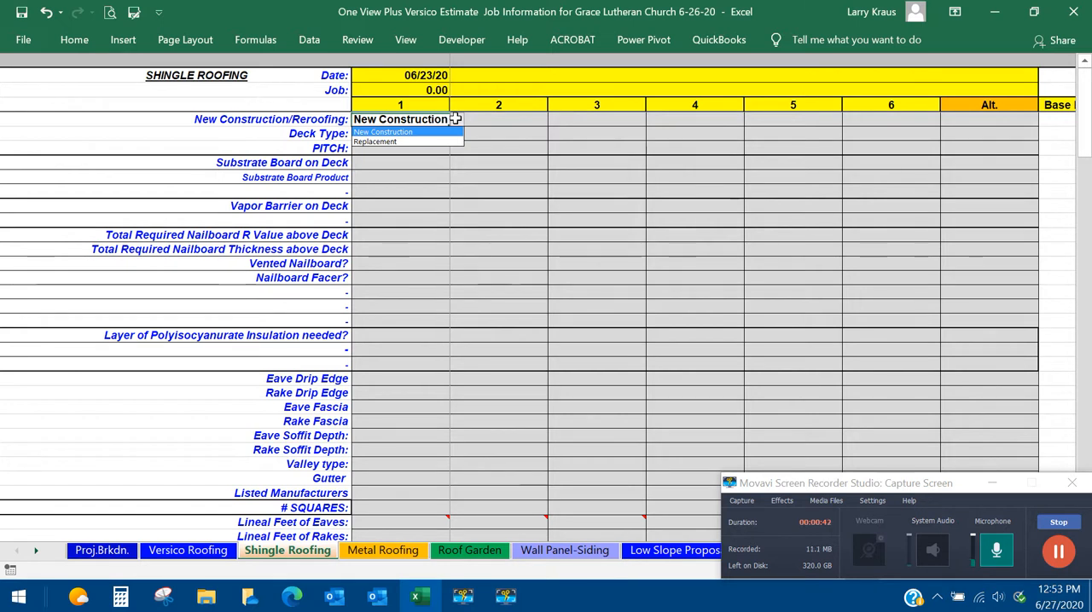
click(457, 122)
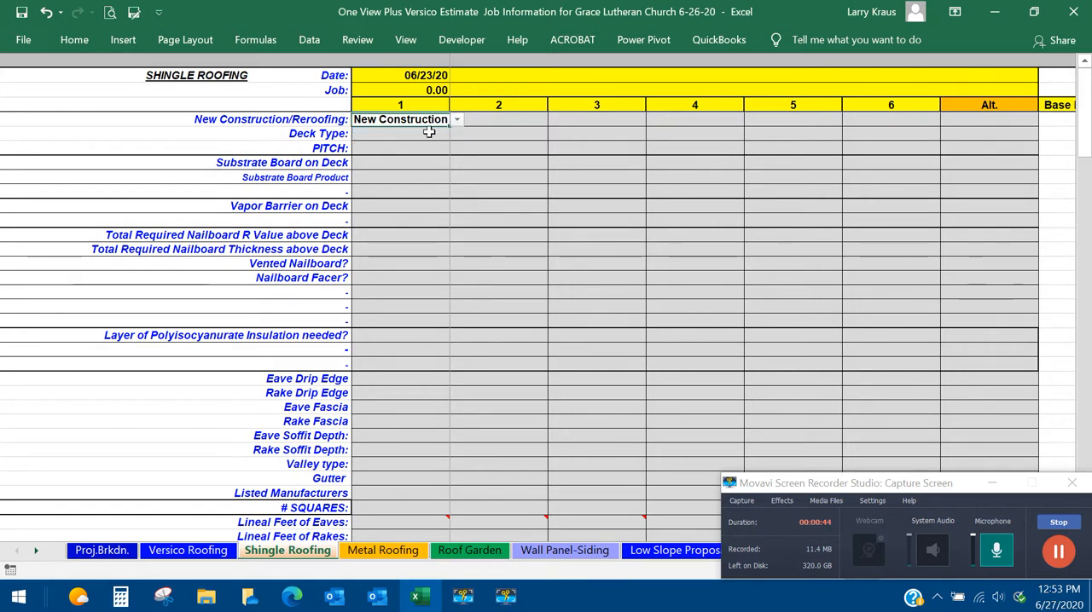
Set the deck type to Wood and the pitch to 6 for section 1.
click(429, 132)
click(456, 134)
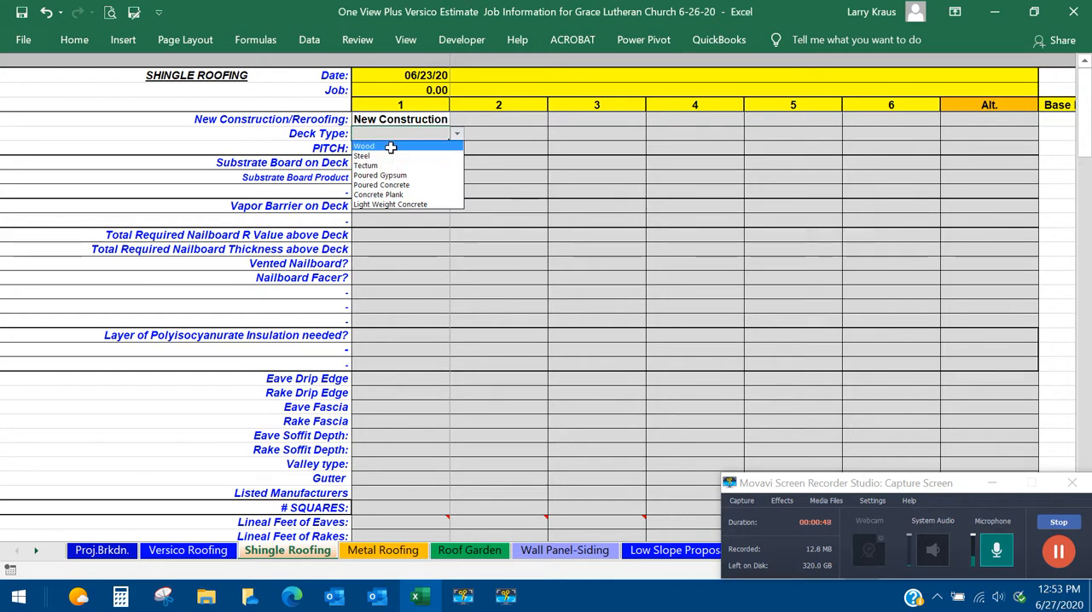
click(389, 145)
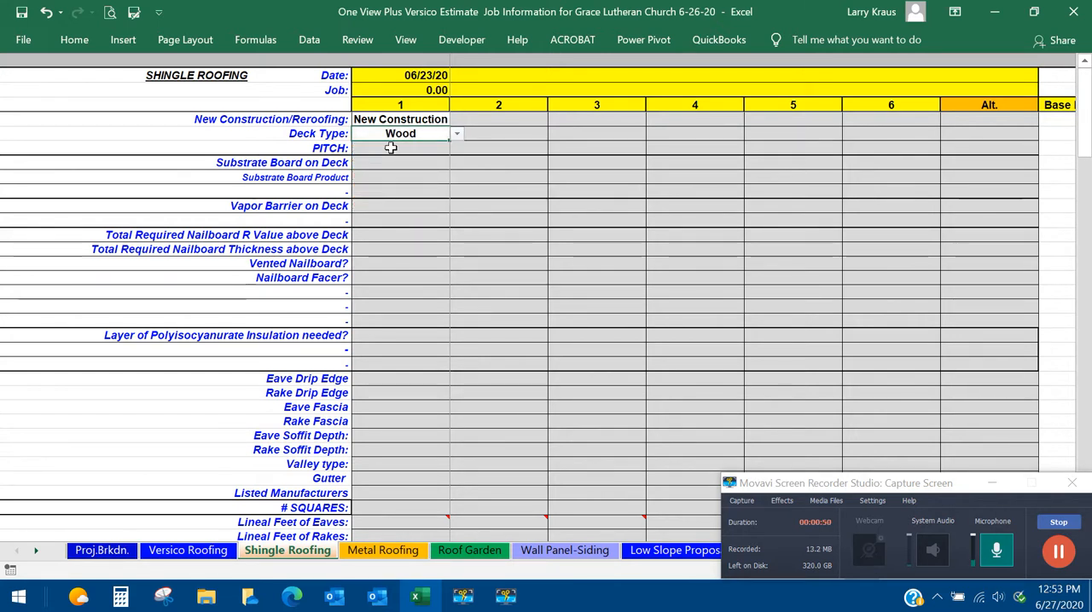
click(390, 147)
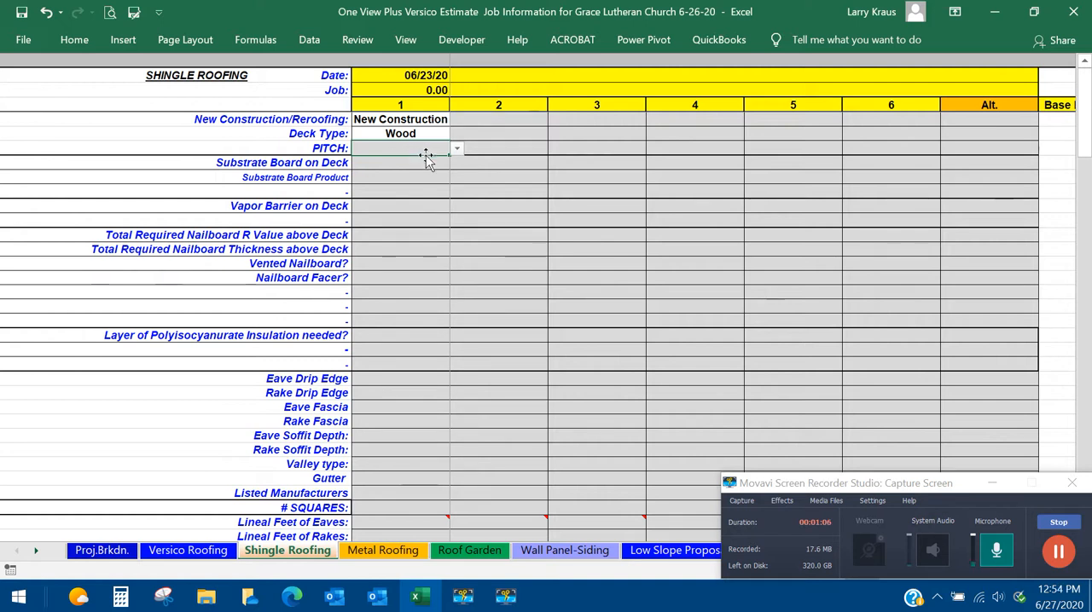
click(459, 149)
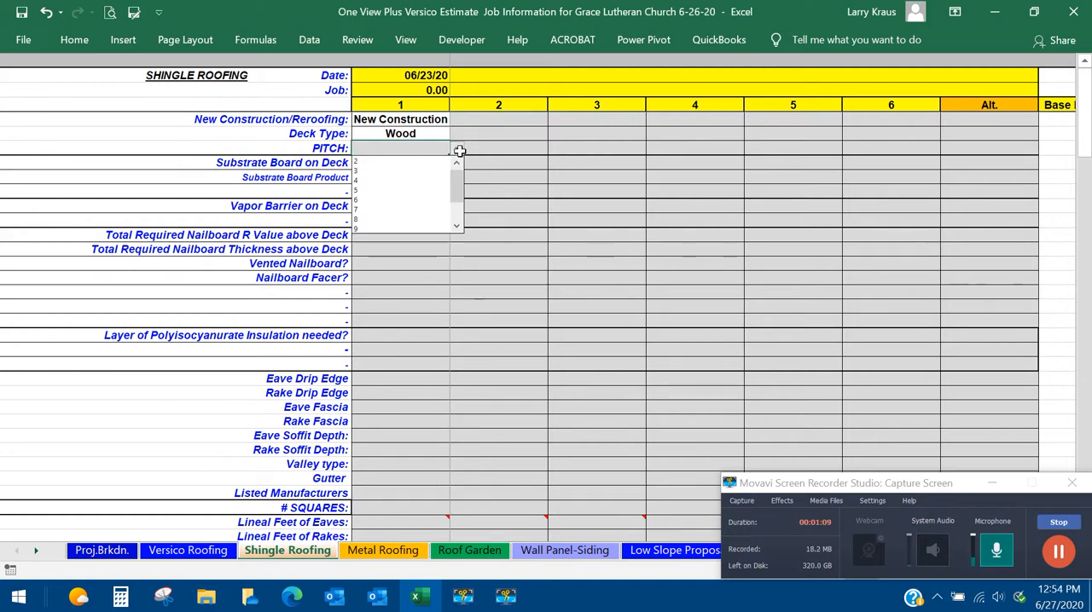
click(369, 198)
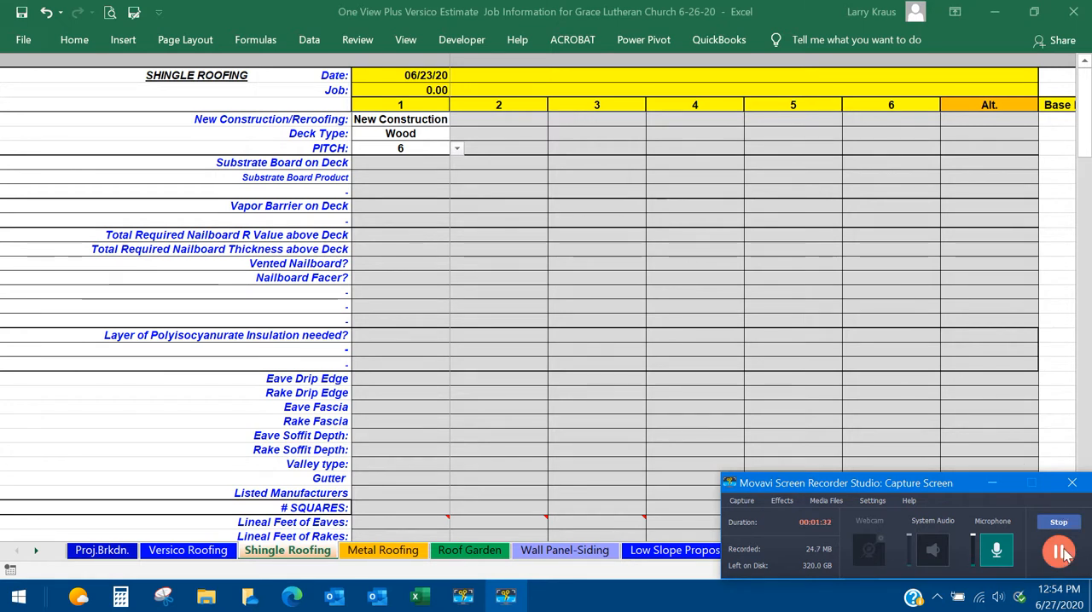
Set section 1's total required nailboard R value above the deck to 30 and choose Yes for vented nailboard.
click(416, 238)
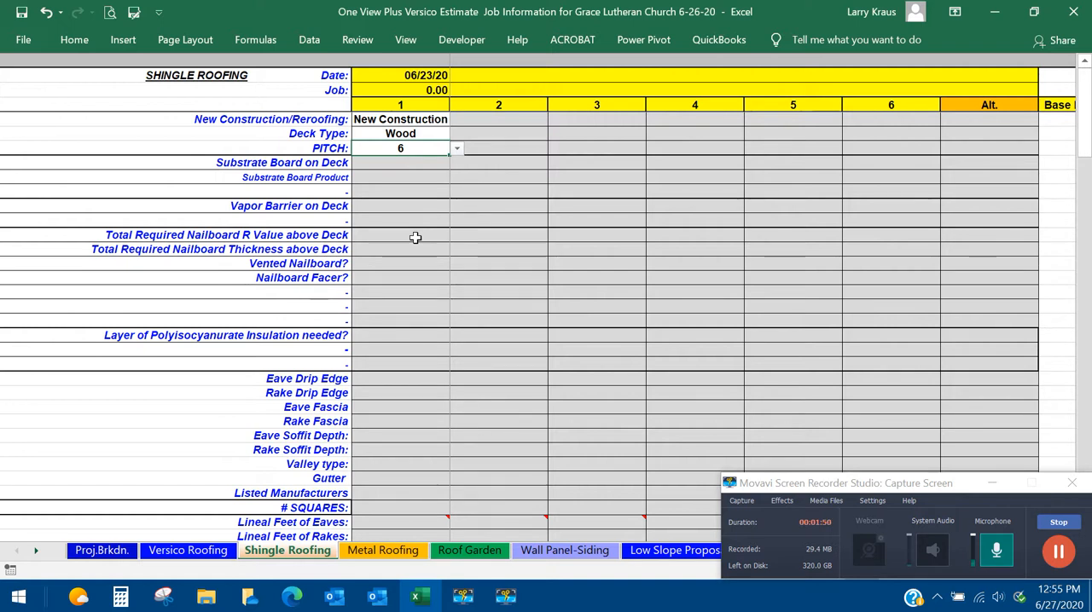
click(443, 236)
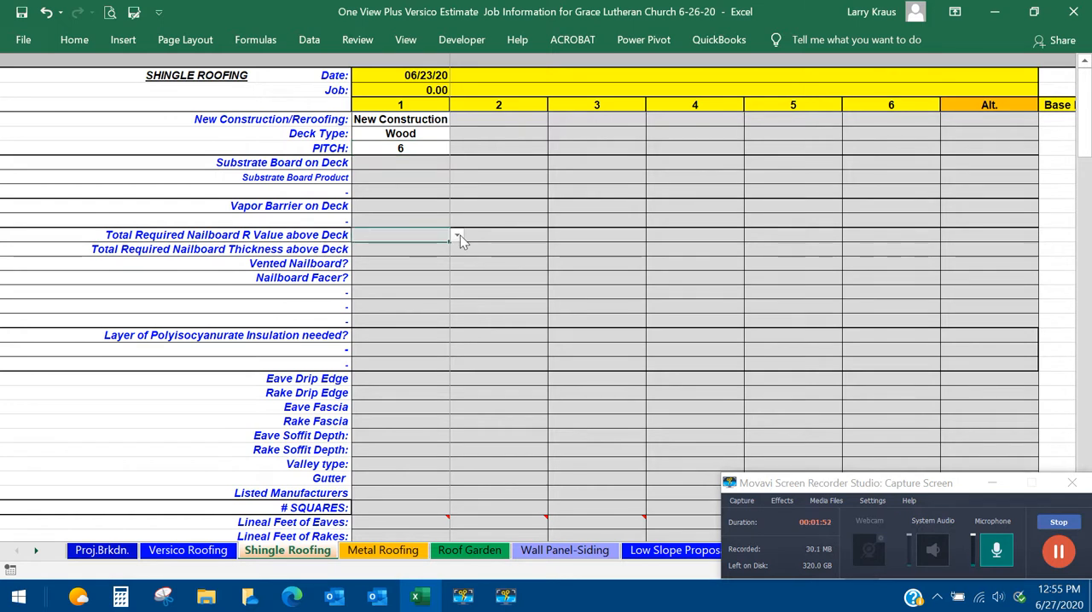
click(457, 235)
click(373, 279)
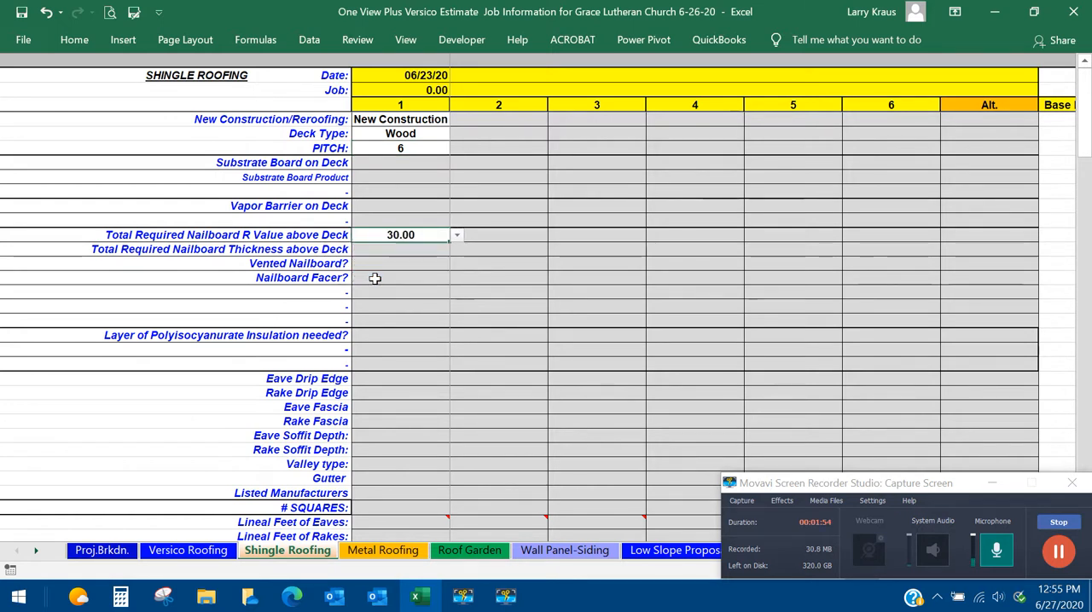
click(386, 263)
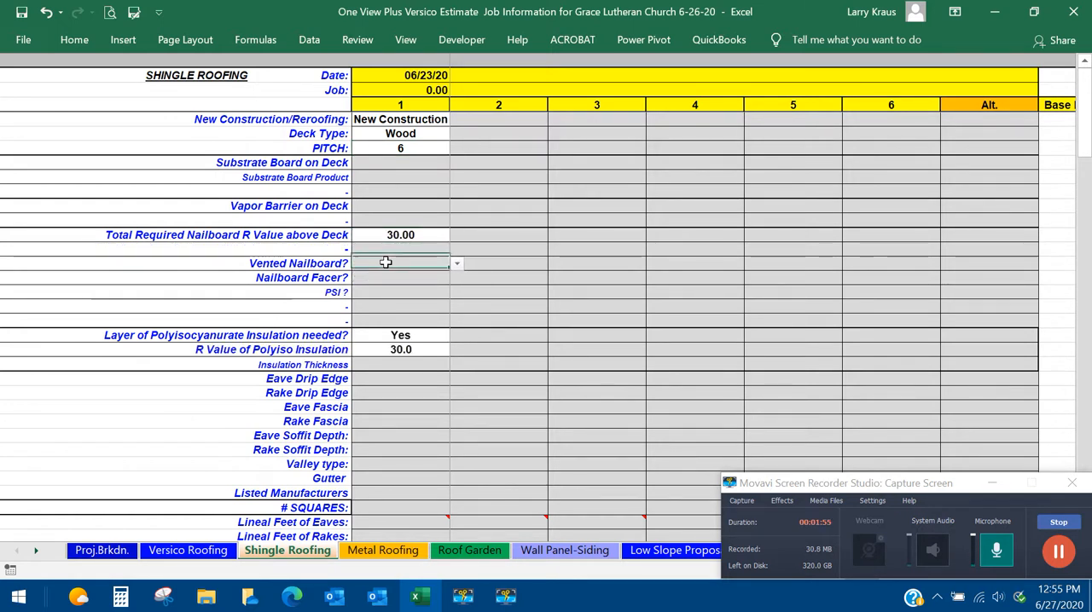
click(456, 264)
click(405, 276)
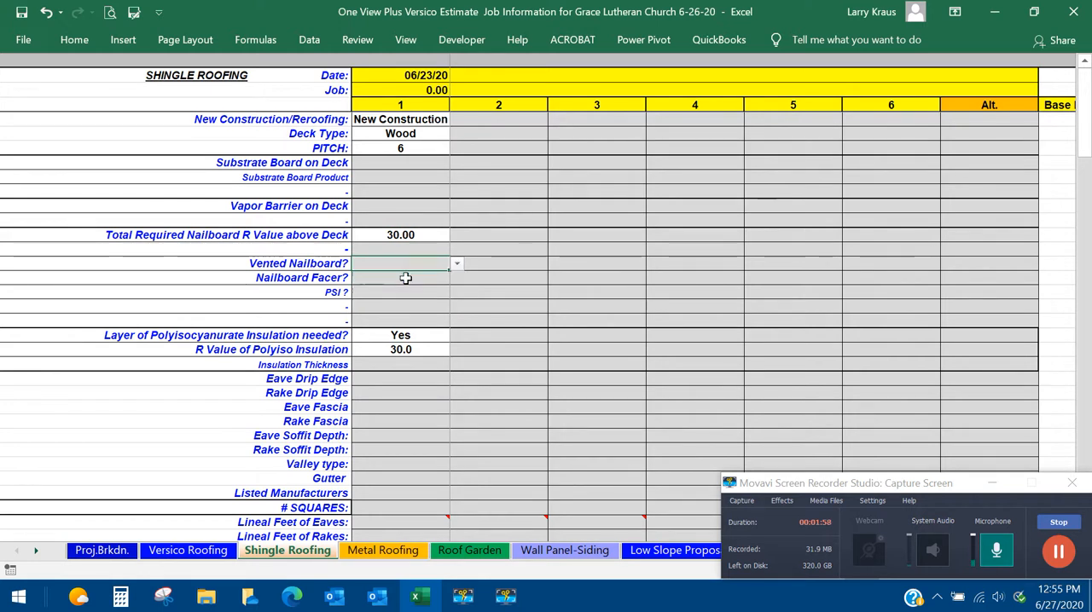
Choose 5/8 OSB as section 1's nailboard facer and set its PSI to 20.
click(441, 277)
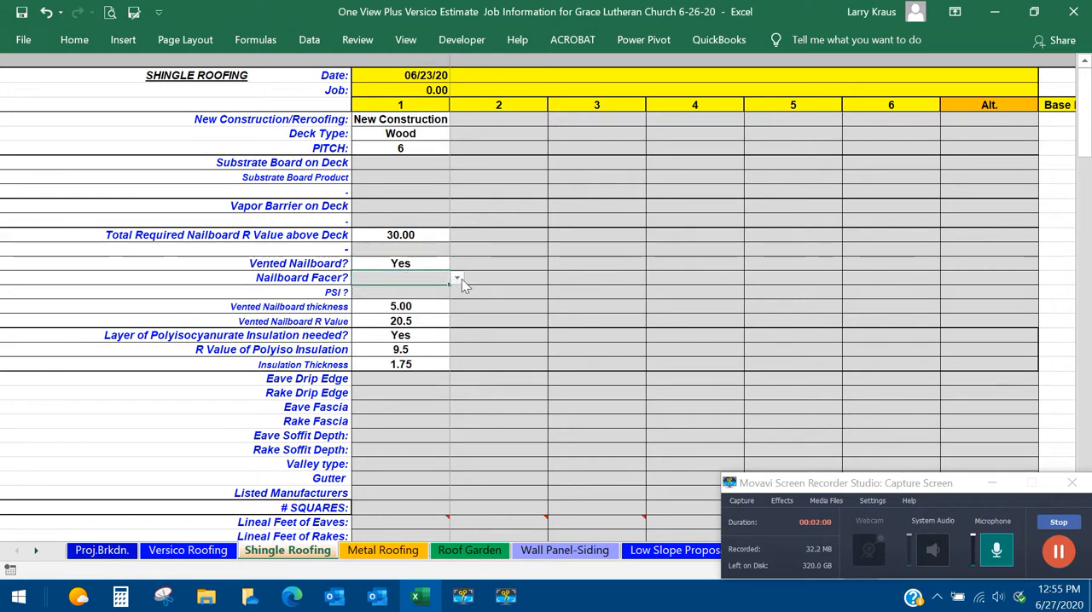
click(456, 278)
click(386, 301)
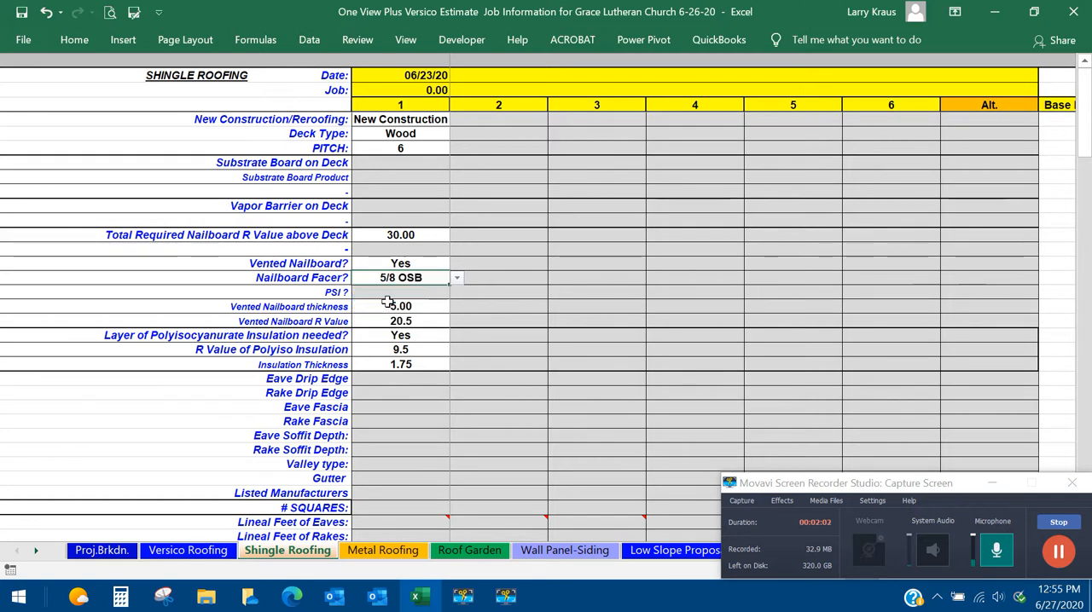
click(389, 292)
click(458, 295)
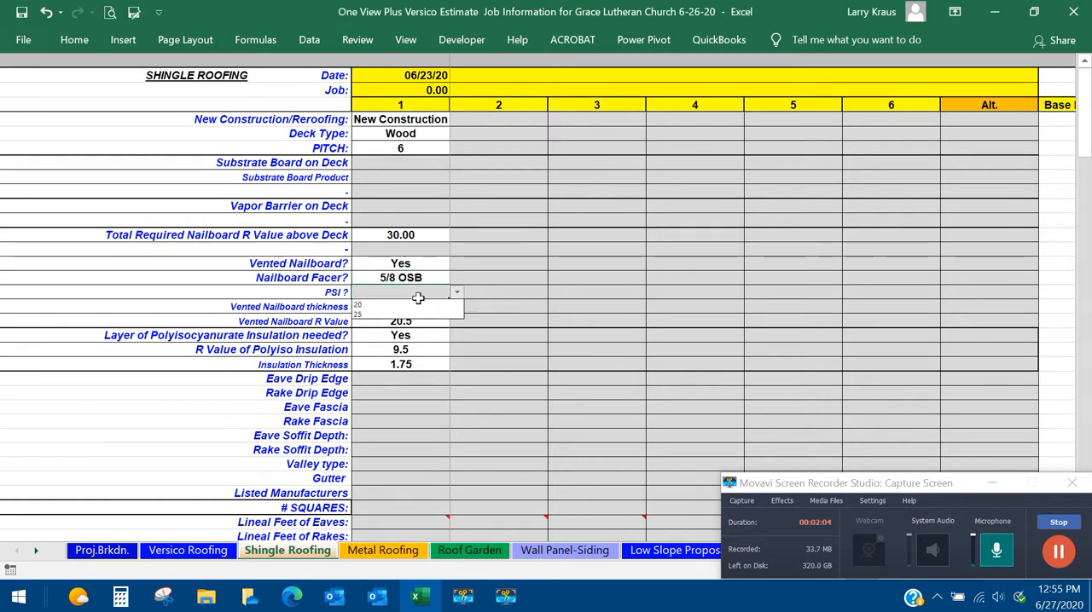
click(391, 306)
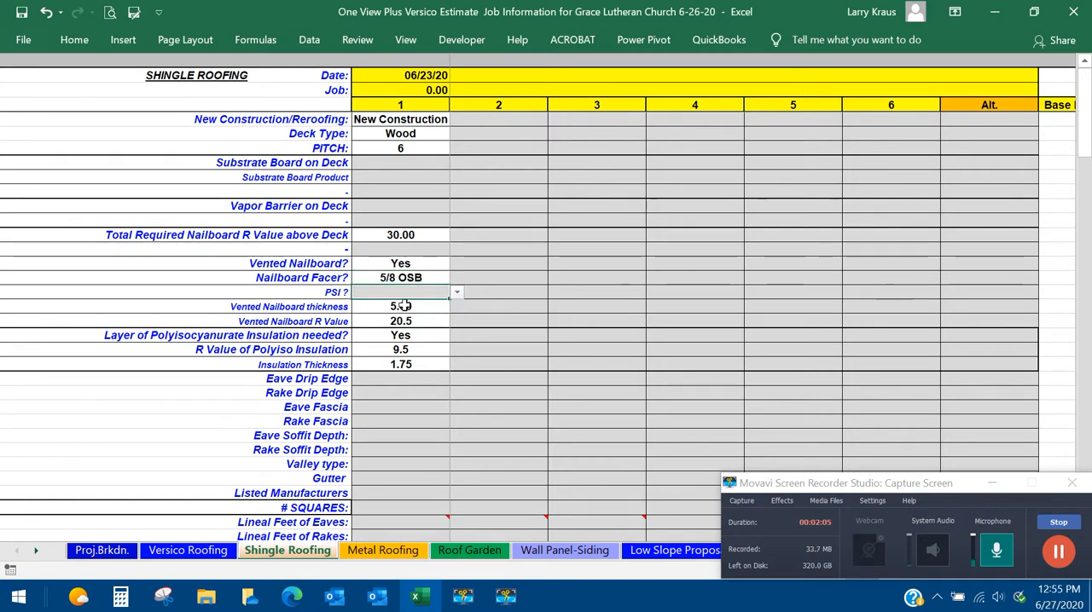
click(1057, 553)
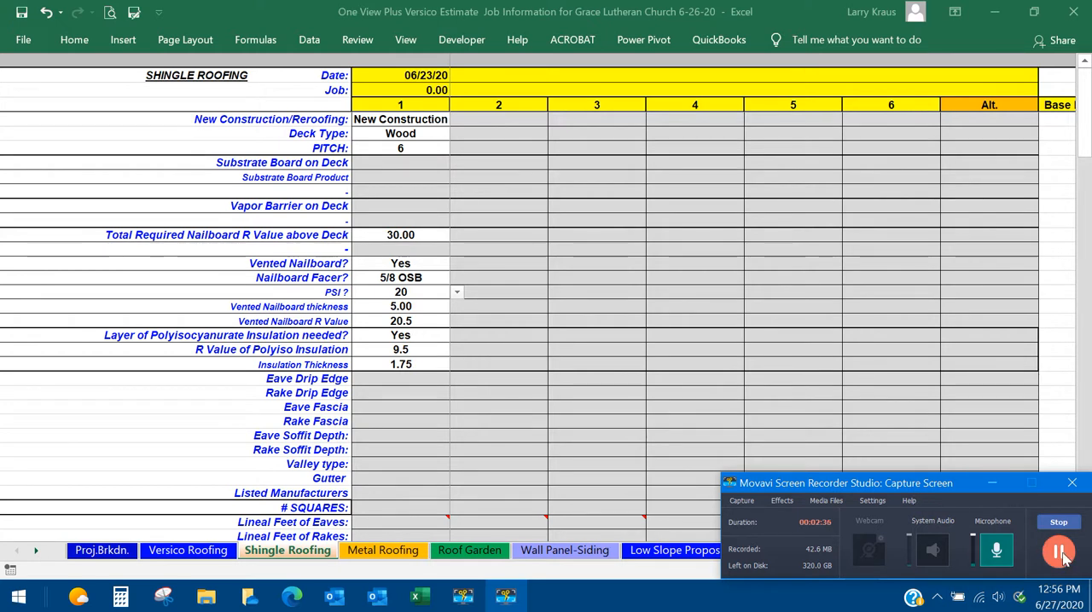
Examine the vented nailboard thickness cell of section 1 and its selectable thicknesses without changing it.
click(423, 306)
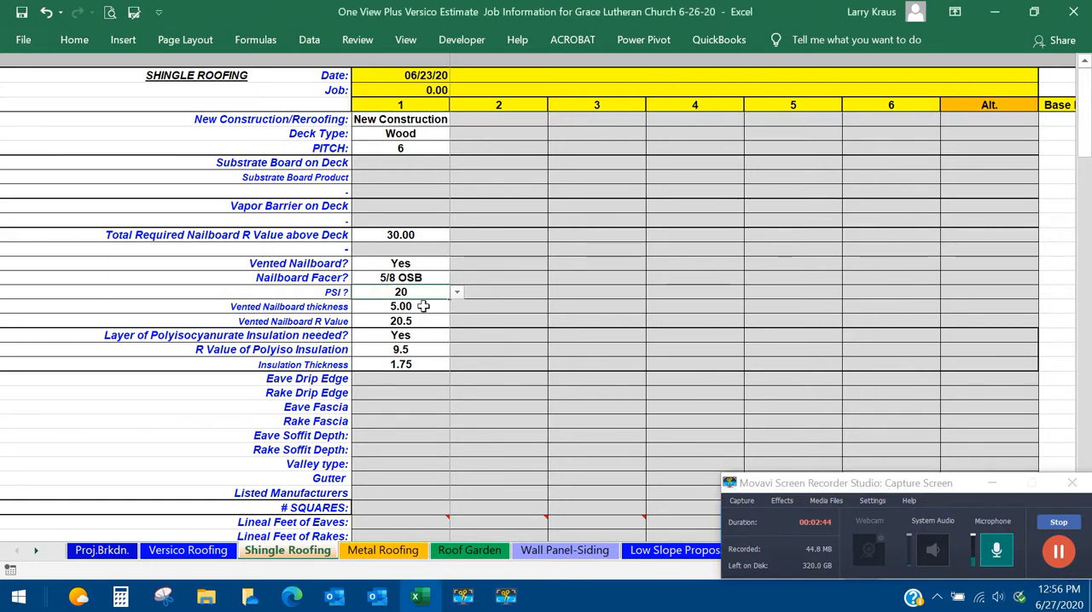
key(F2)
key(Return)
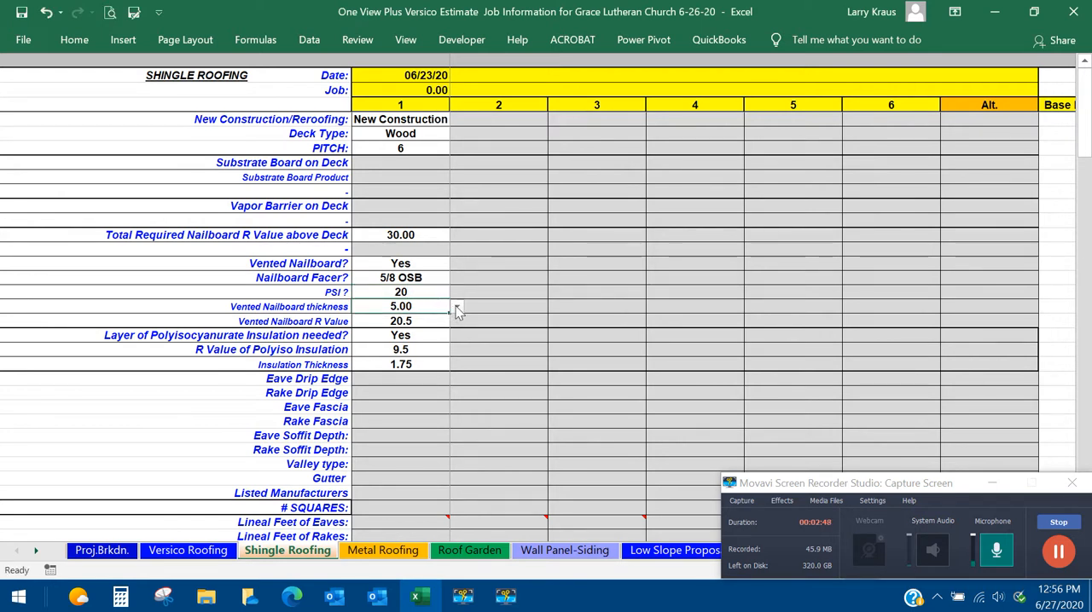
click(456, 311)
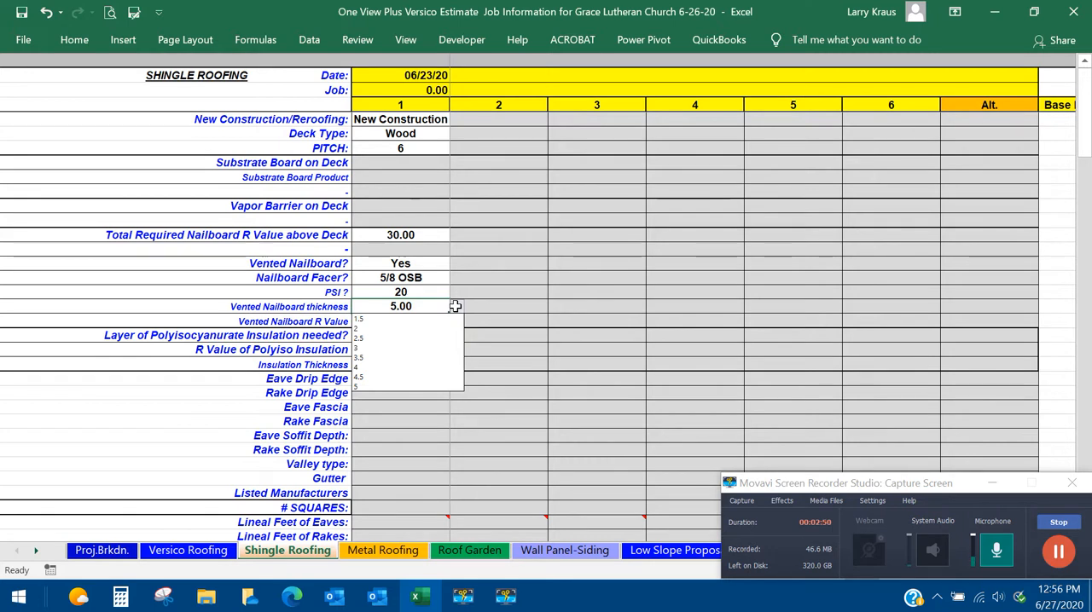
click(455, 309)
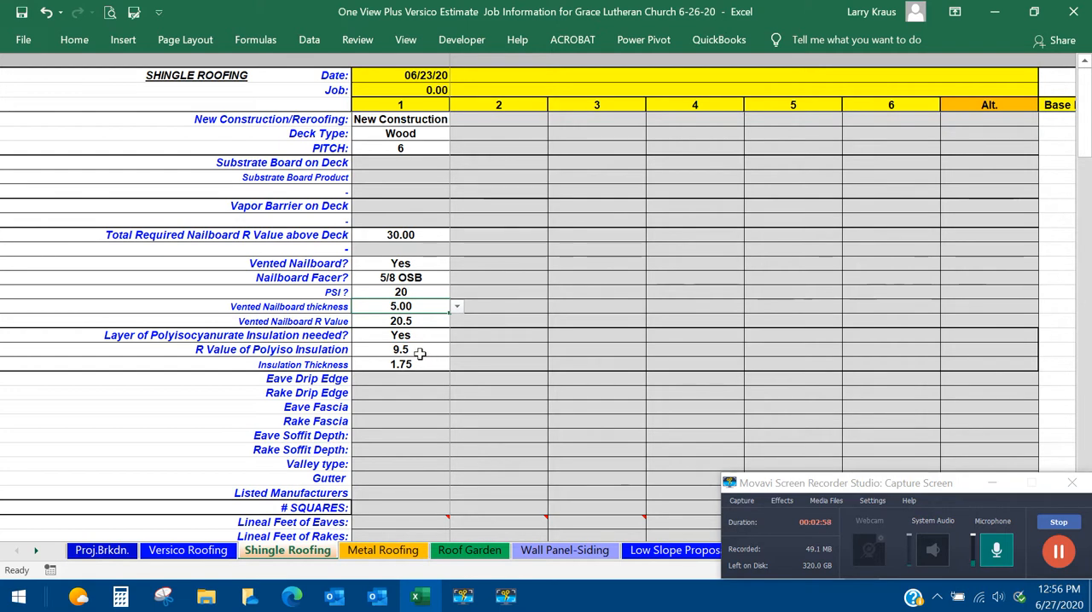
Set both the eave drip edge and the rake drip edge to Yes for section 1.
scroll(768, 410, down, 2)
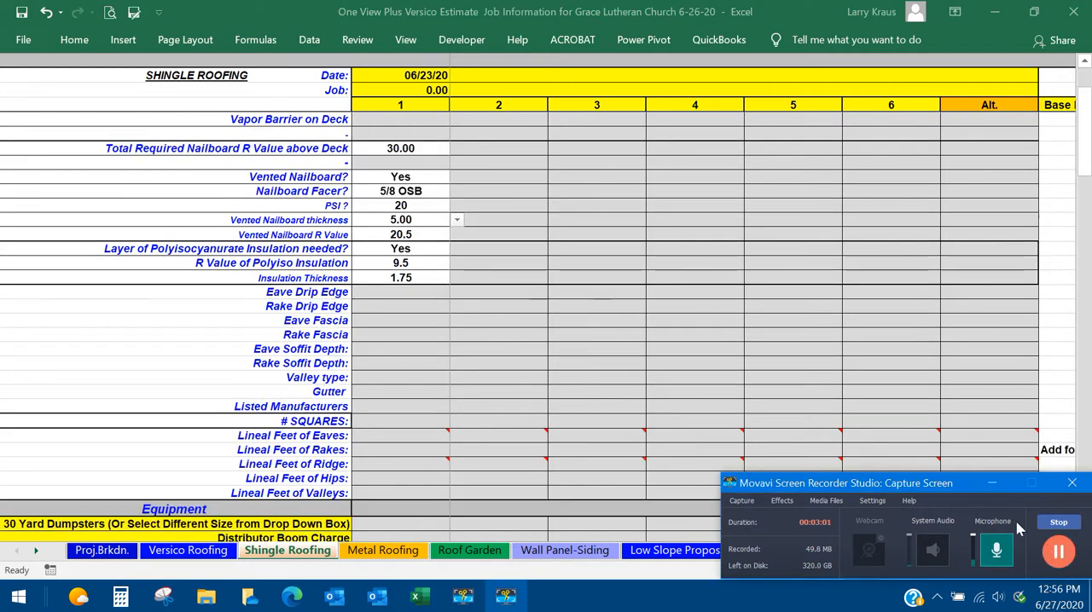
click(400, 292)
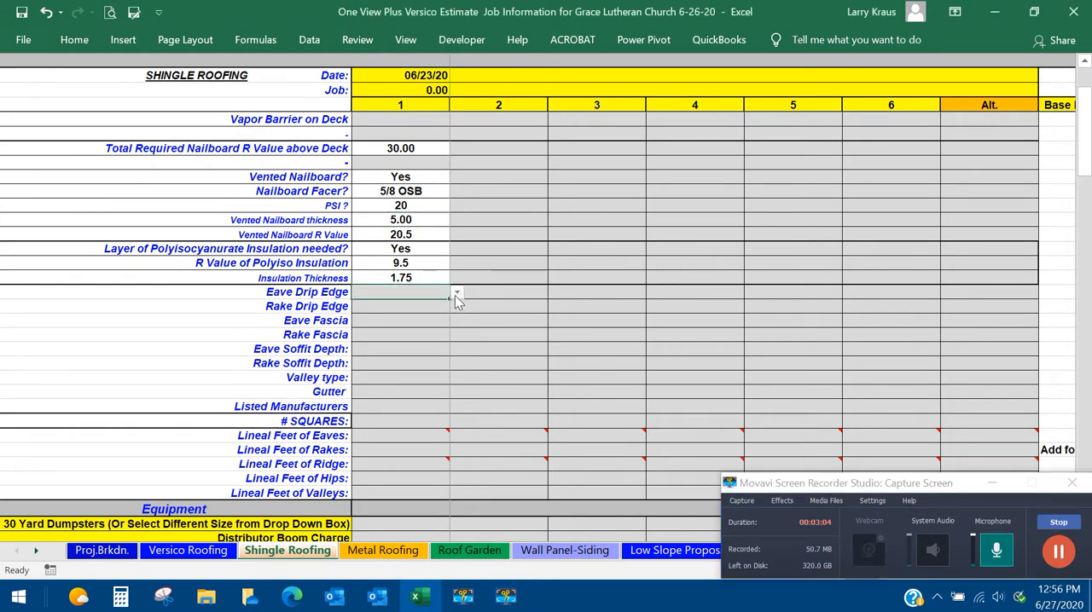
click(456, 294)
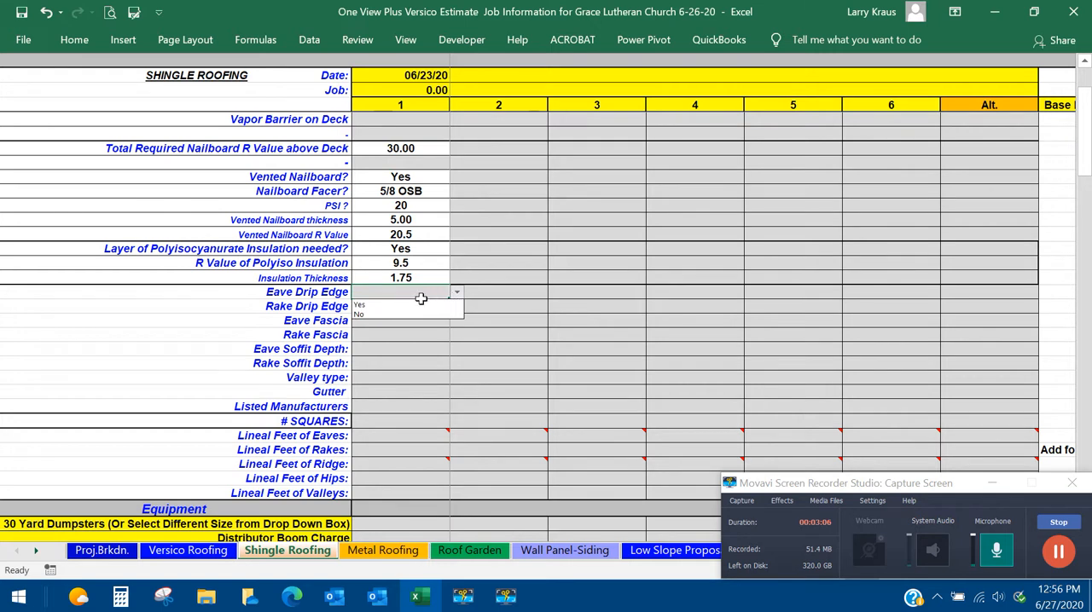
click(422, 304)
click(443, 307)
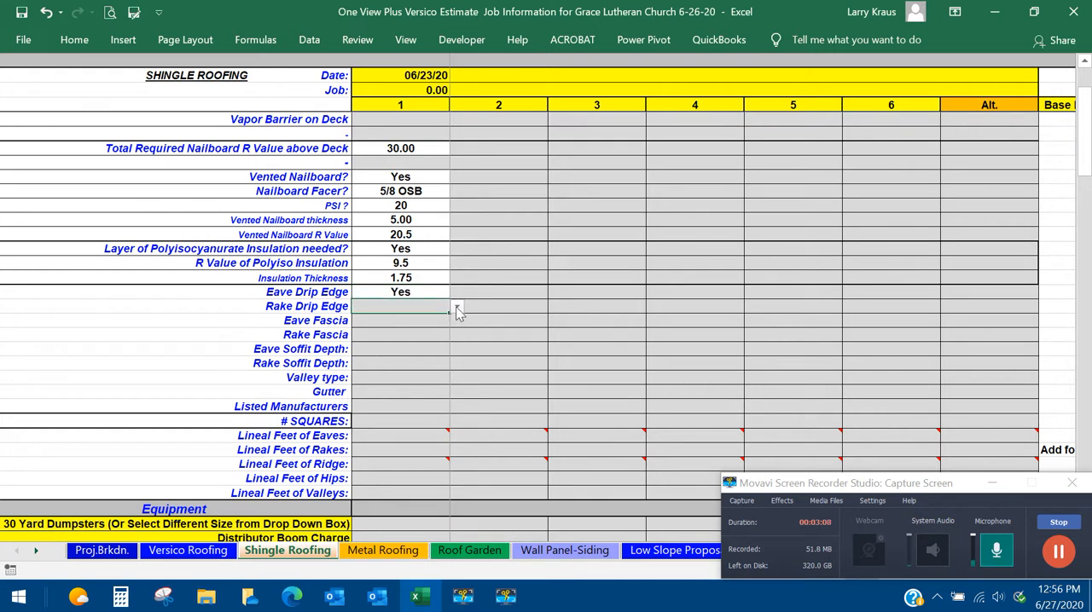
click(456, 307)
click(388, 321)
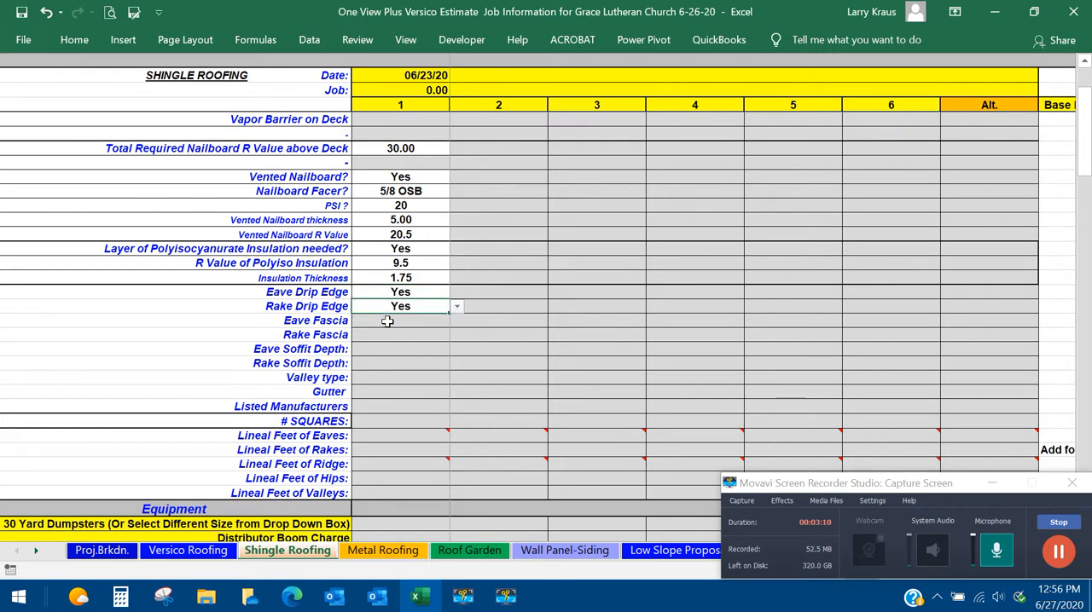
Set both the eave fascia and the rake fascia to Yes for section 1.
click(387, 322)
click(456, 321)
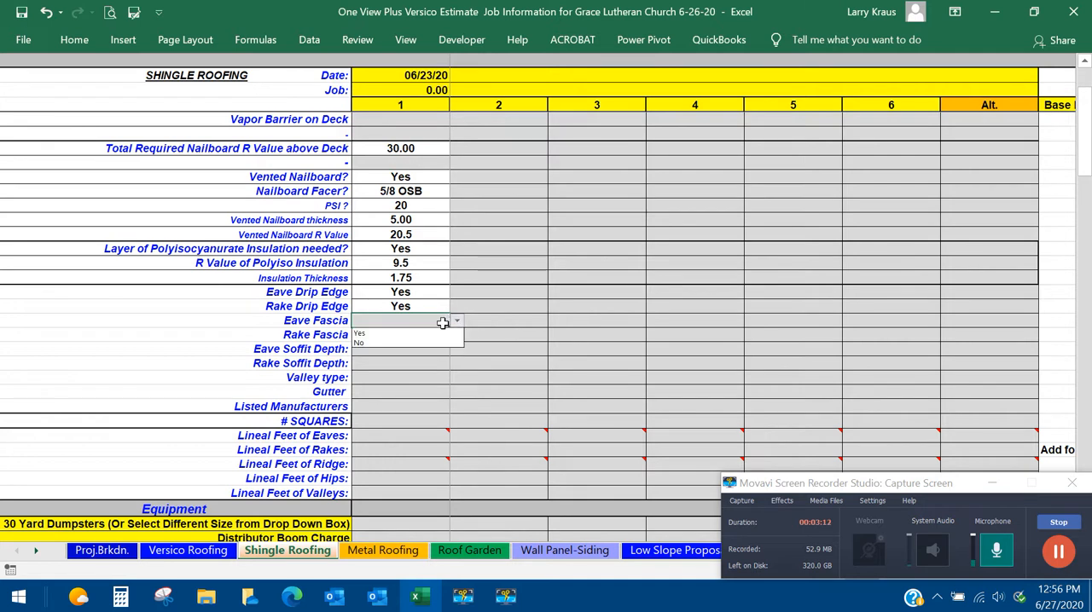
click(395, 334)
click(440, 335)
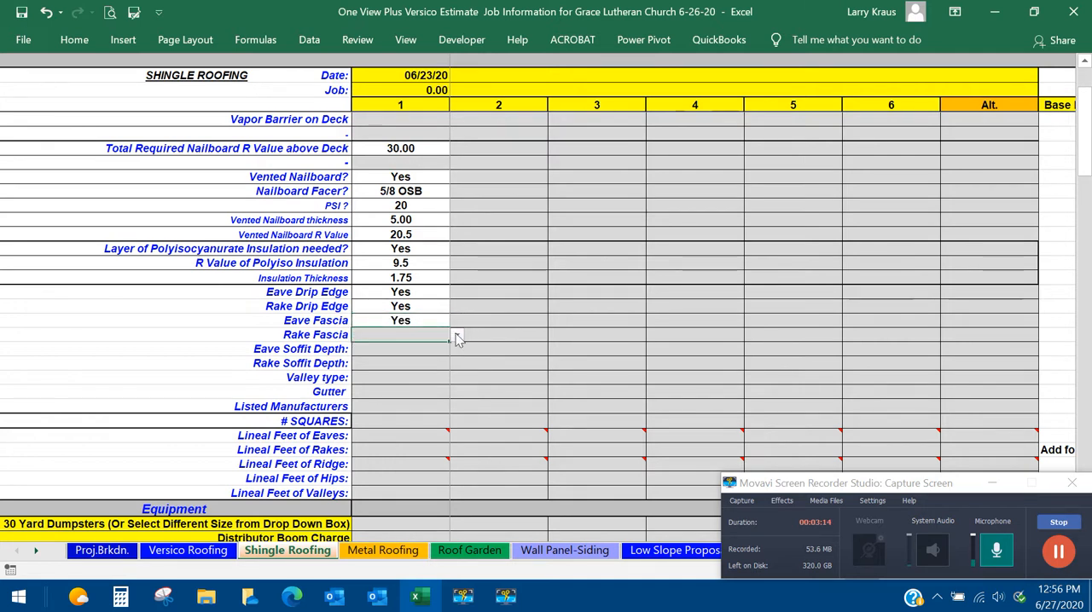
click(457, 338)
click(378, 347)
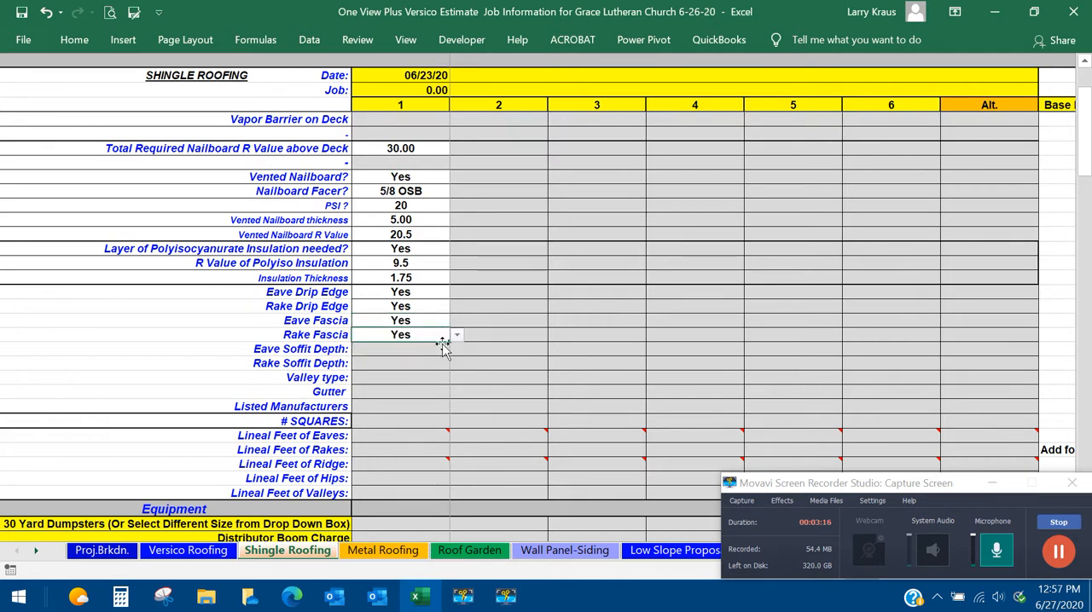
scroll(456, 339, down, 1)
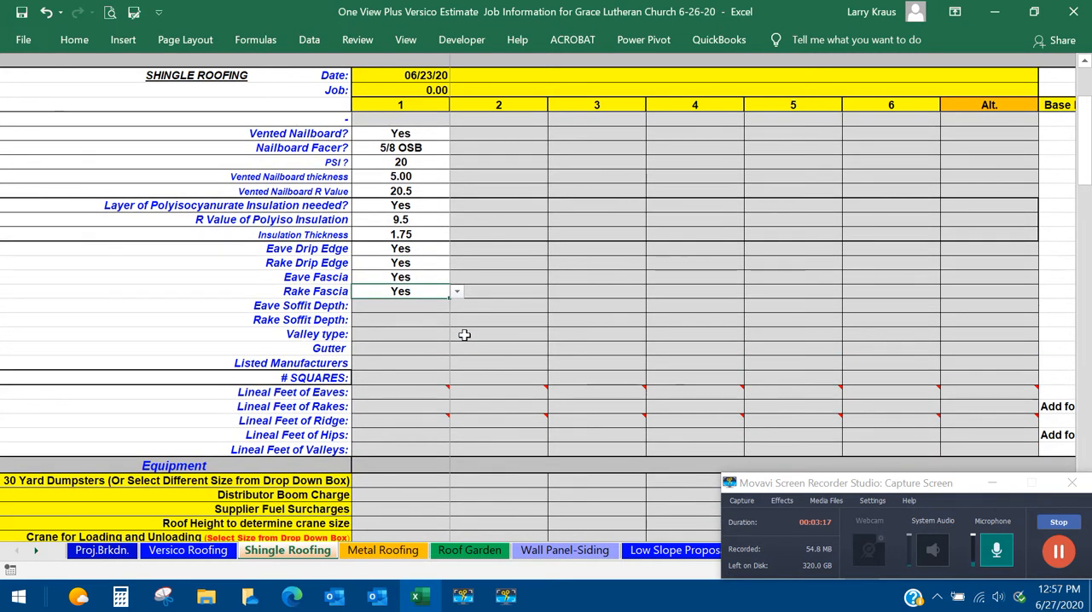
Set section 1's eave soffit depth to 12" and its rake soffit depth to 6".
click(430, 306)
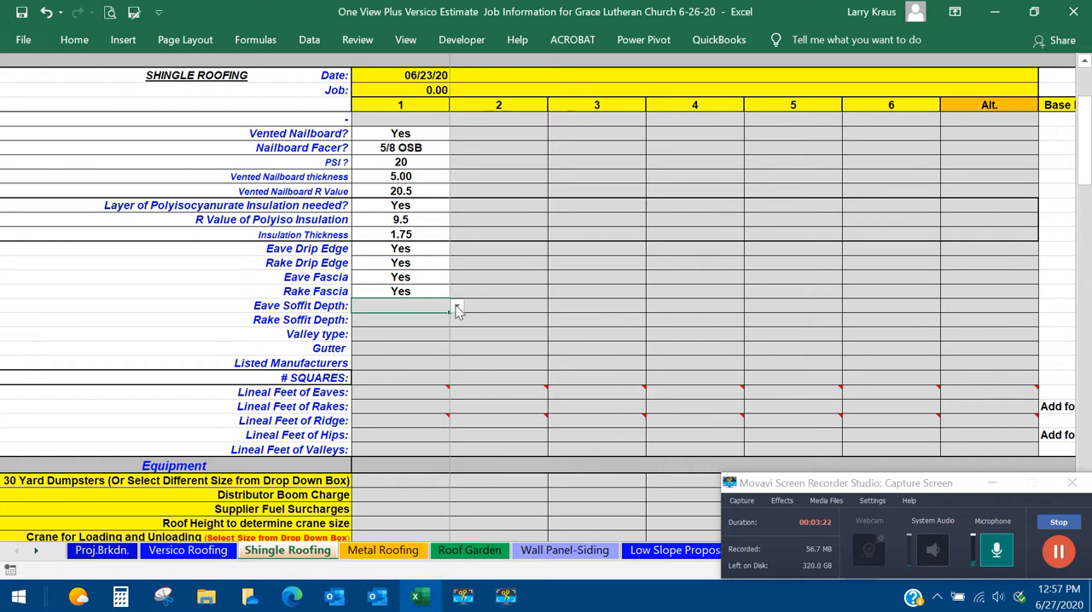
click(456, 308)
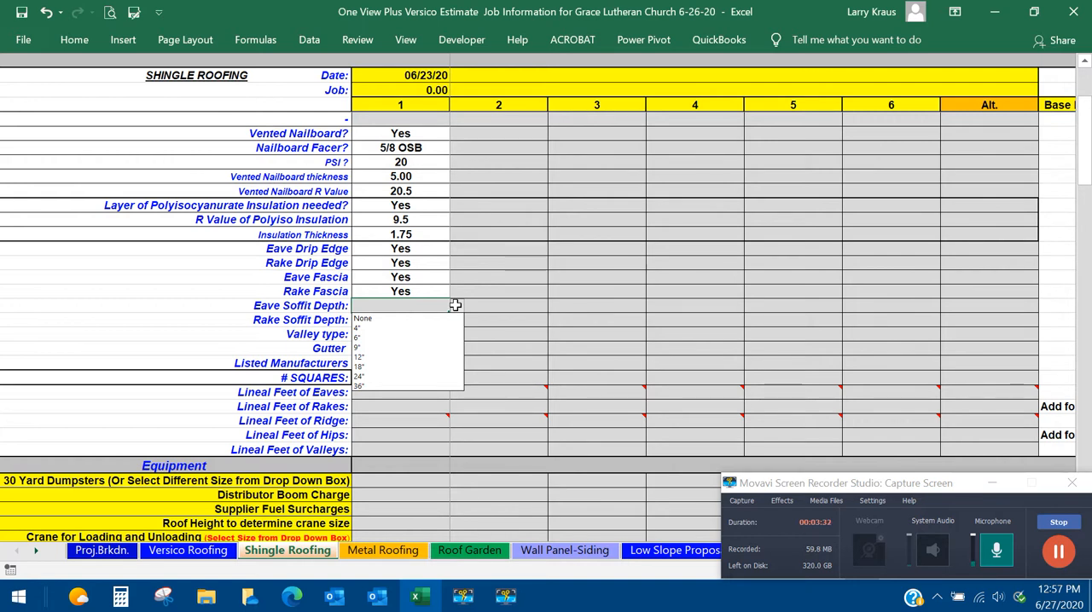
click(457, 311)
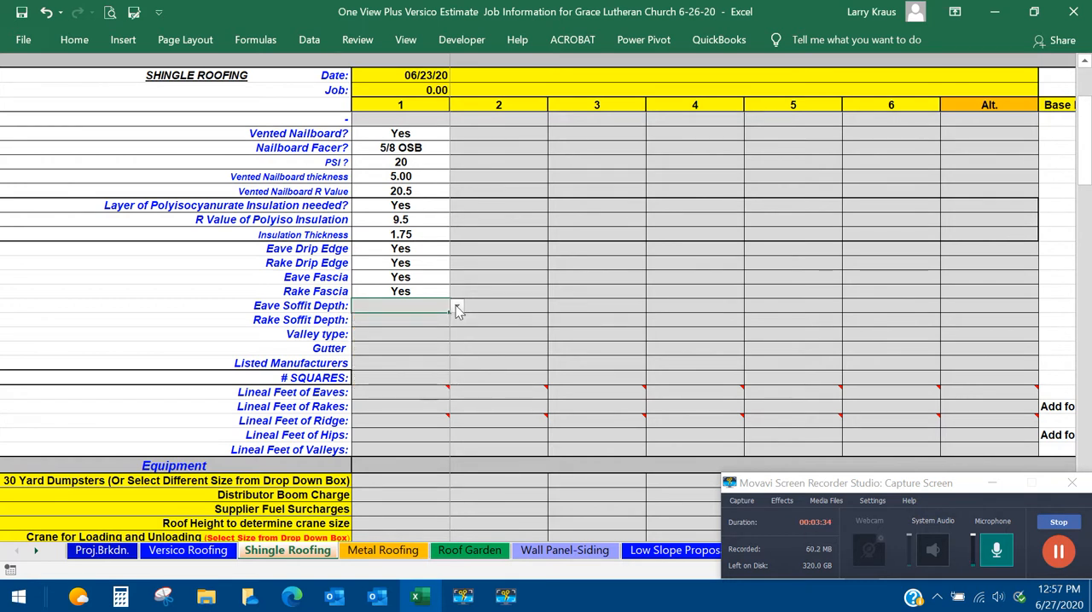
click(456, 310)
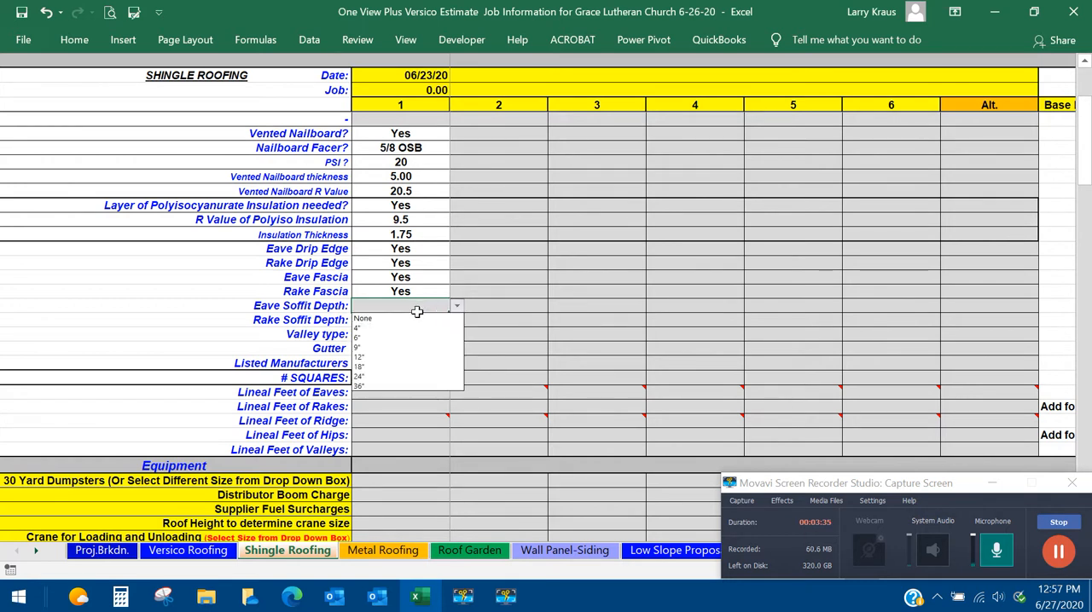
click(372, 357)
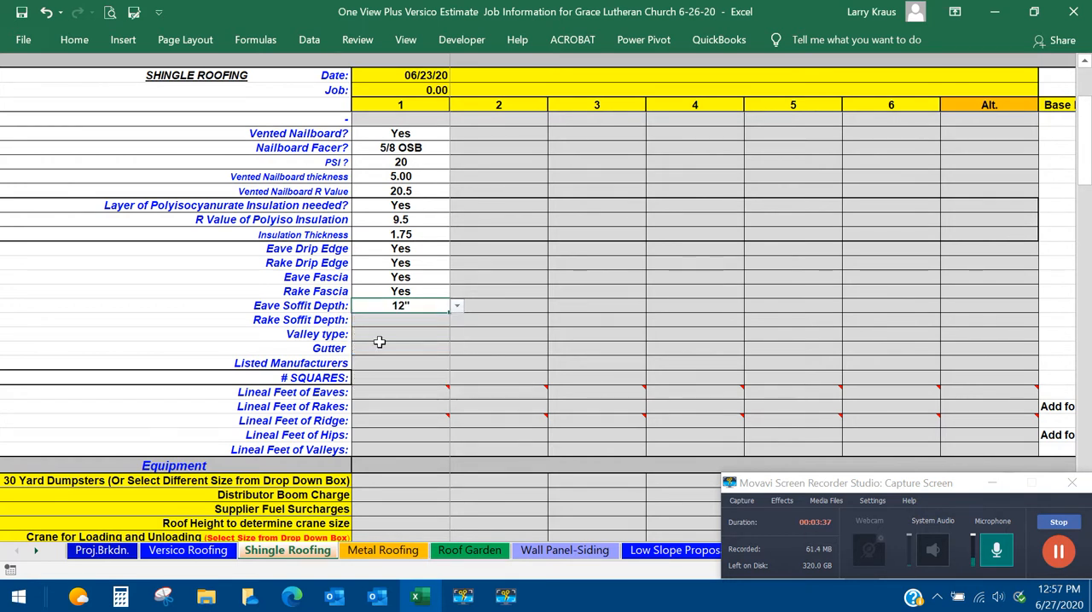
click(382, 321)
click(456, 320)
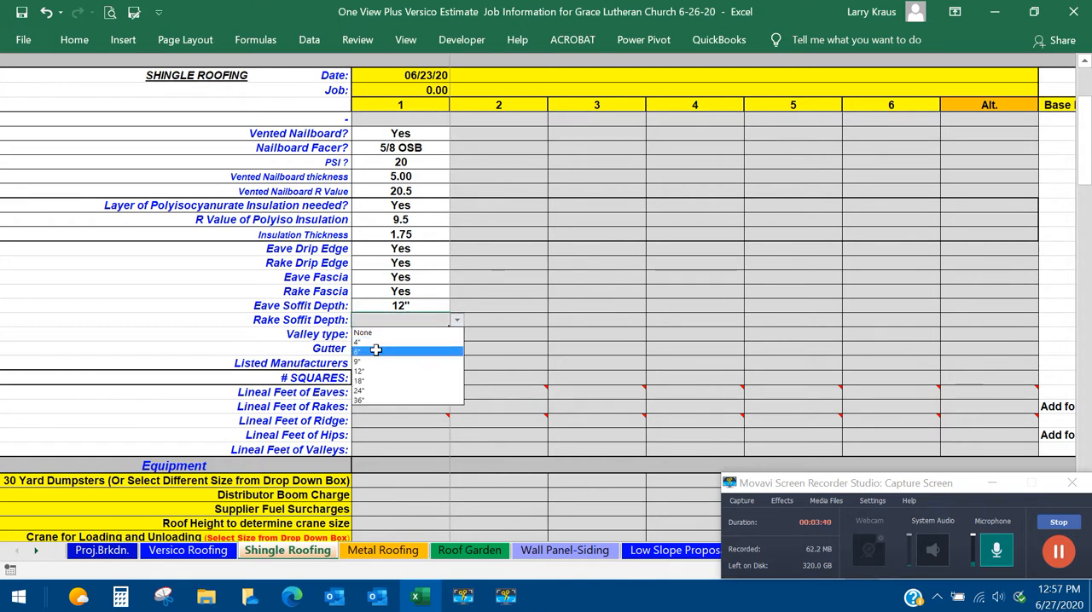
click(375, 351)
Choose Closed Shingle as section 1's valley type and set its gutter to Yes.
click(383, 337)
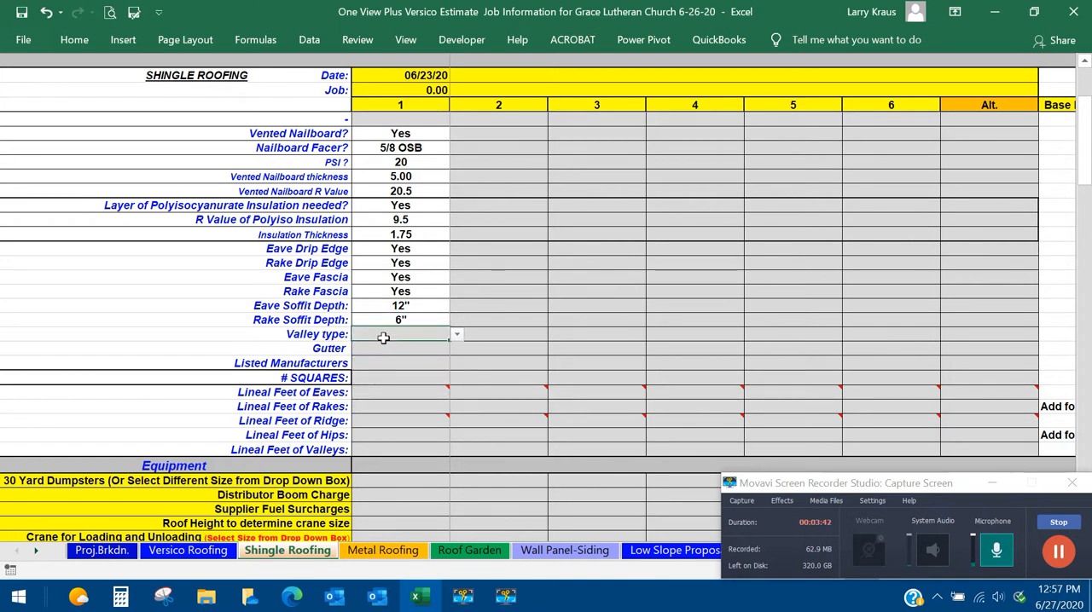
click(456, 338)
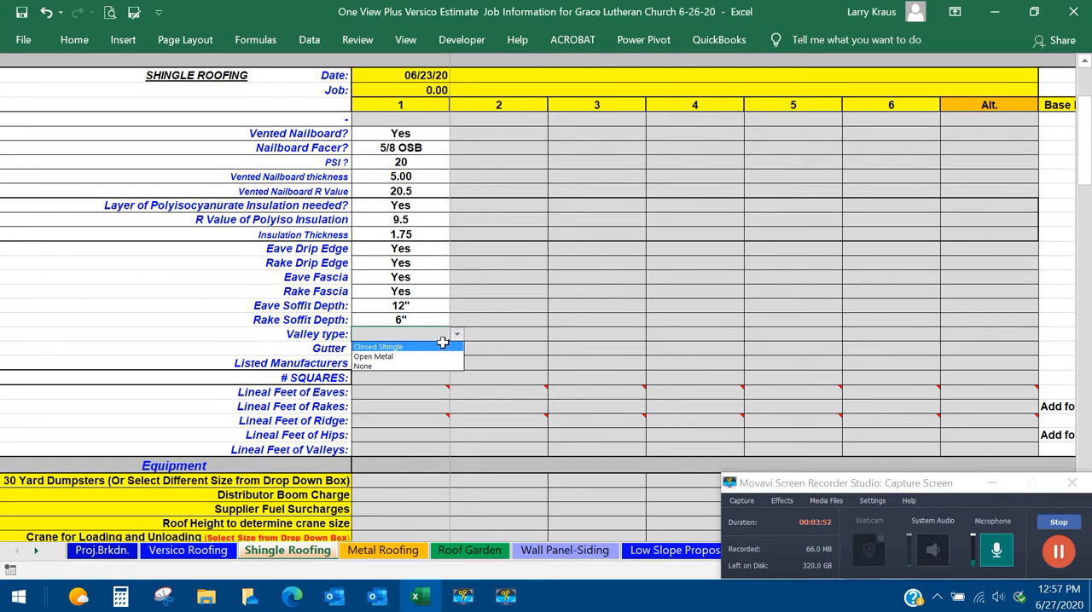
click(414, 349)
click(415, 348)
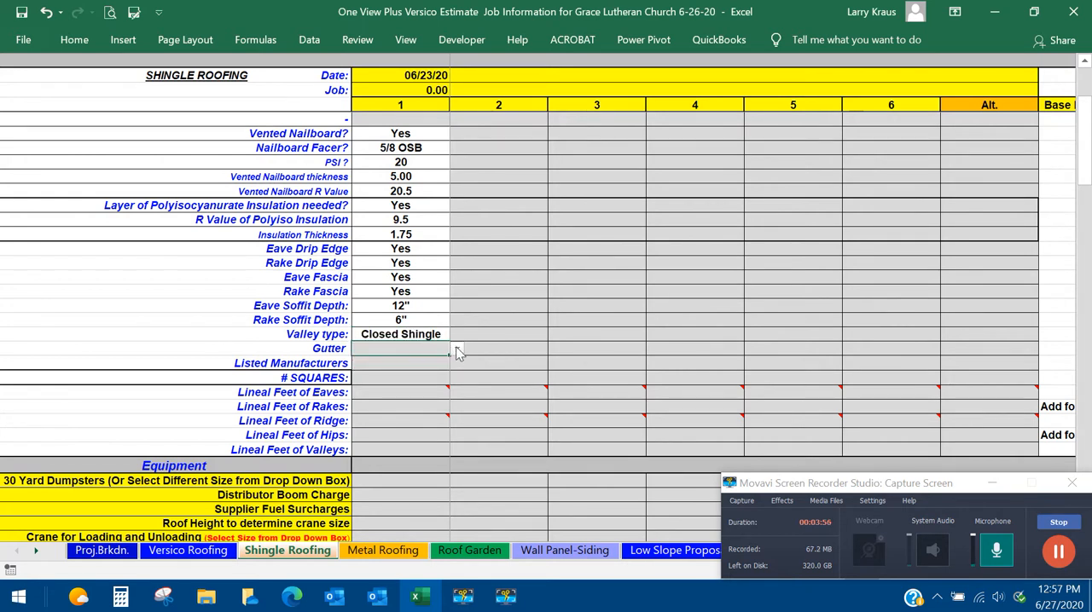
click(456, 350)
click(394, 363)
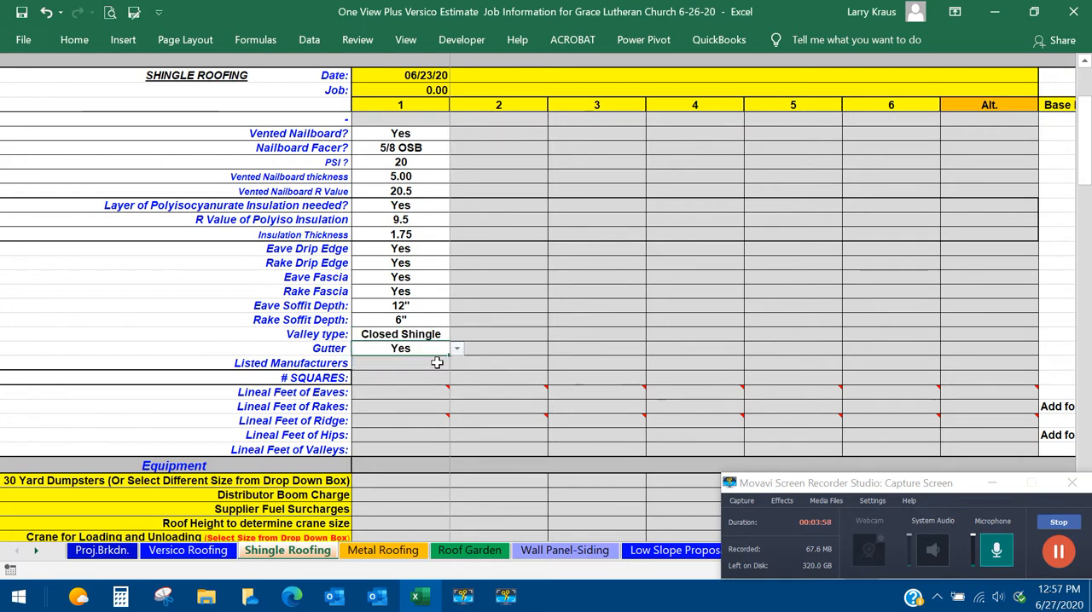
Enter GAF as the listed manufacturer for section 1.
scroll(495, 344, down, 1)
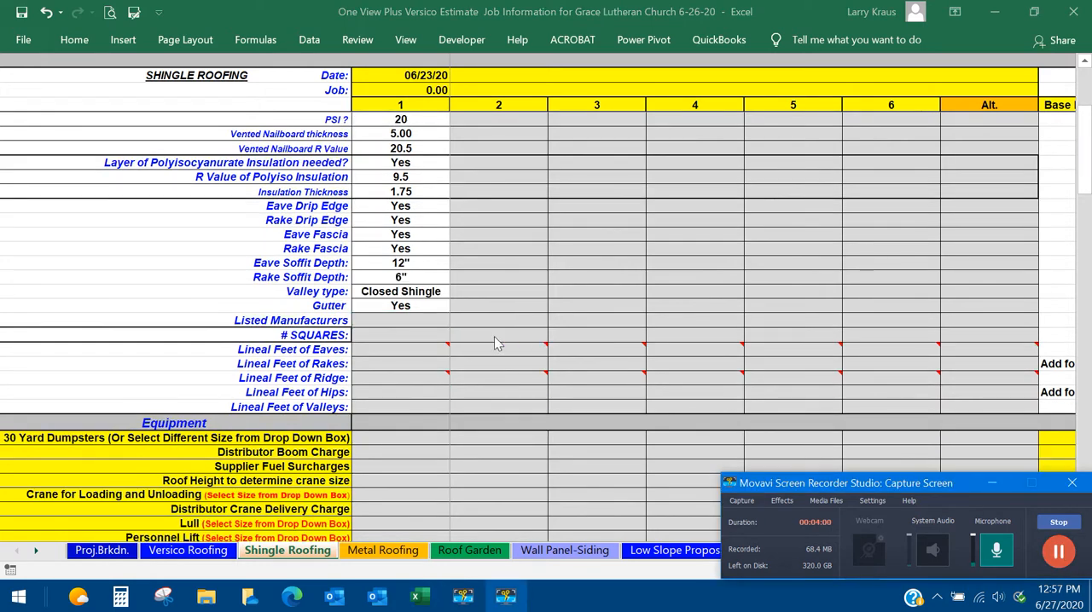
click(411, 318)
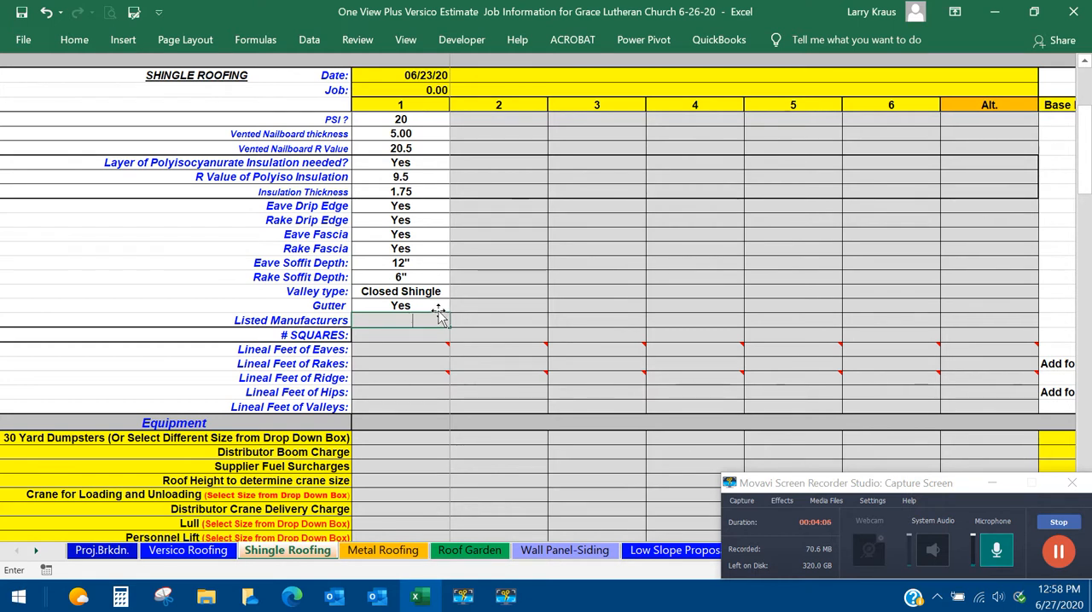
key(Return)
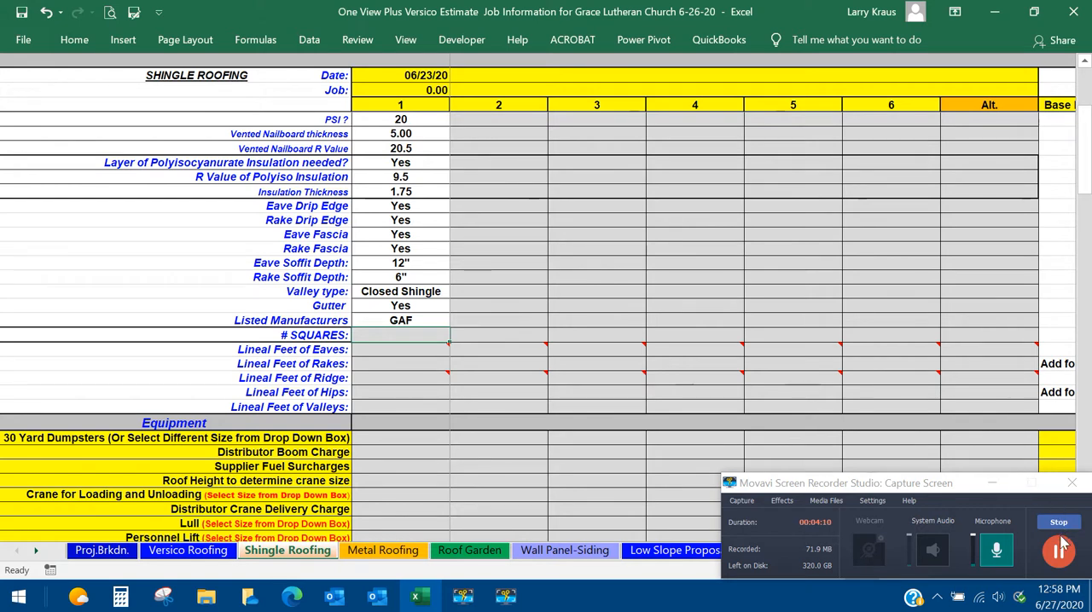
Review the section 1 job information and the Equipment and Nailboard/Insulation item rows below it.
scroll(819, 439, up, 4)
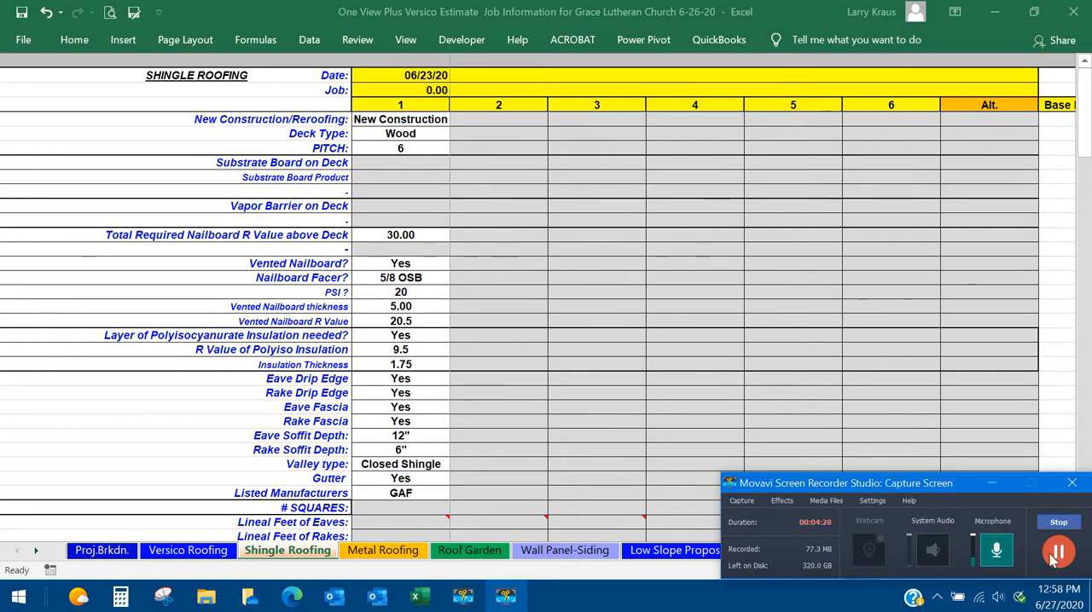
scroll(602, 396, down, 6)
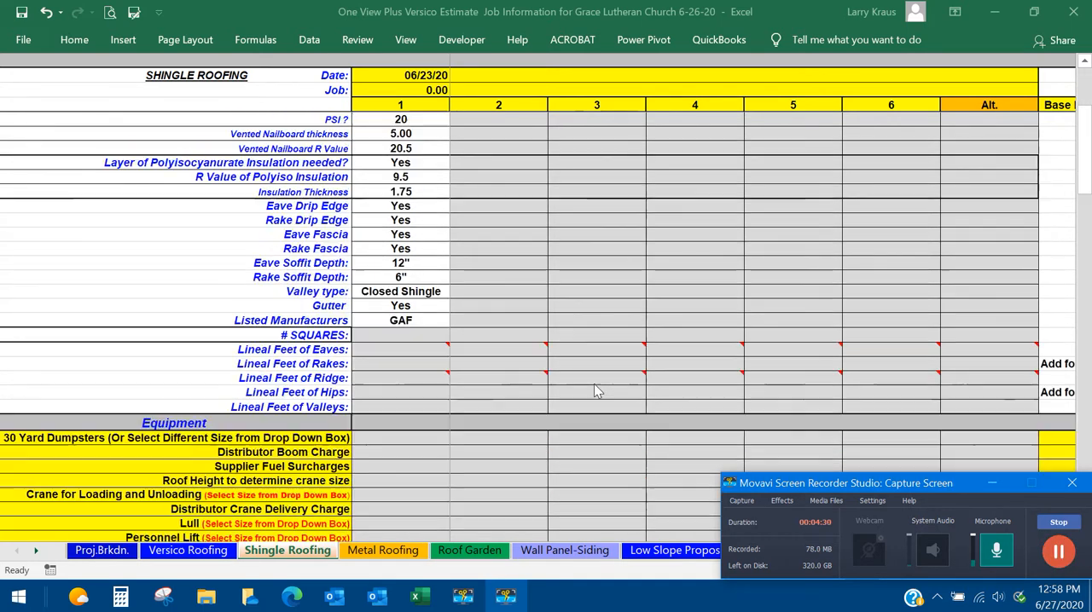
scroll(555, 346, up, 3)
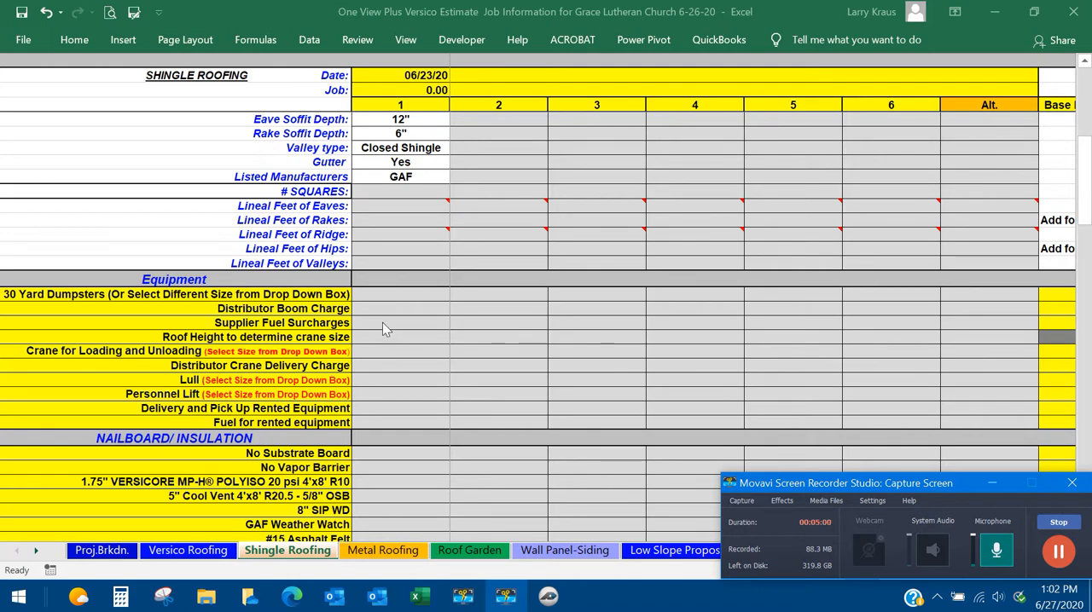
scroll(383, 329, down, 1)
scroll(383, 329, down, 2)
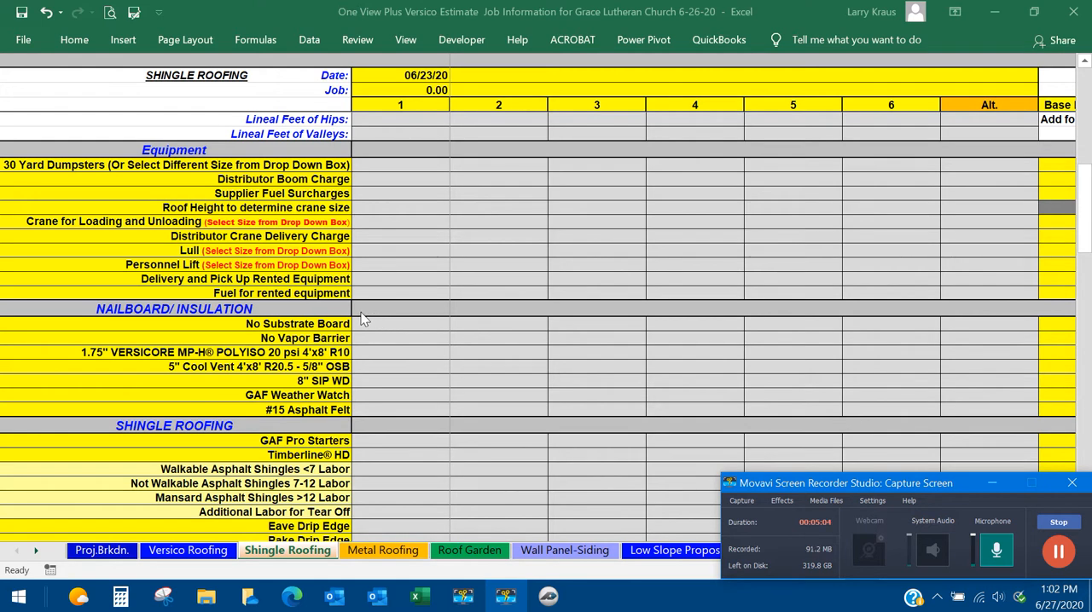
scroll(335, 338, down, 1)
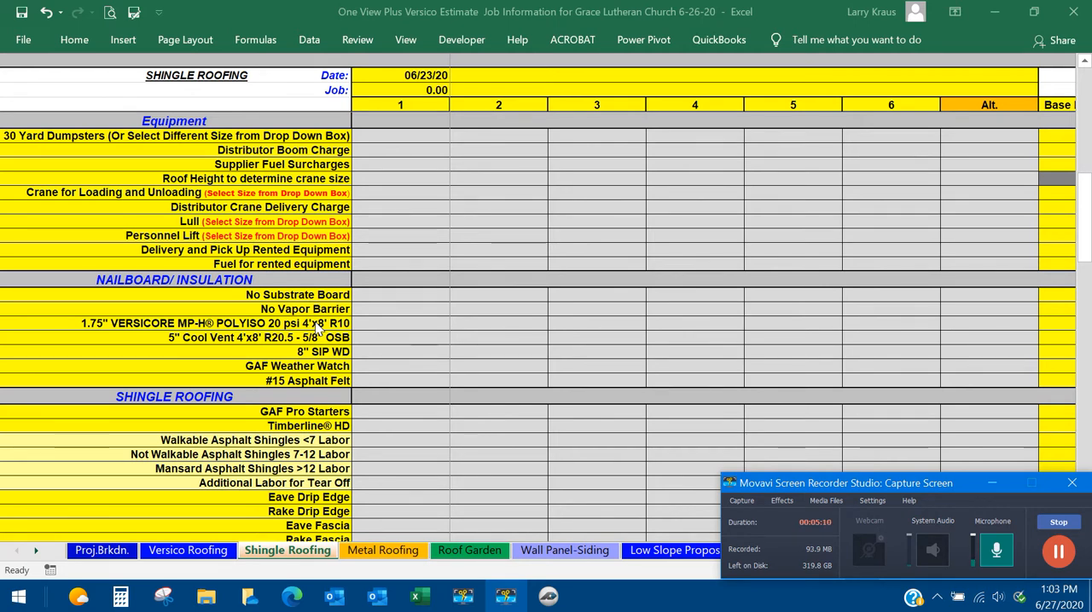
Change the #15 Asphalt Felt item in the Nailboard/Insulation group to Deck Armor.
click(313, 382)
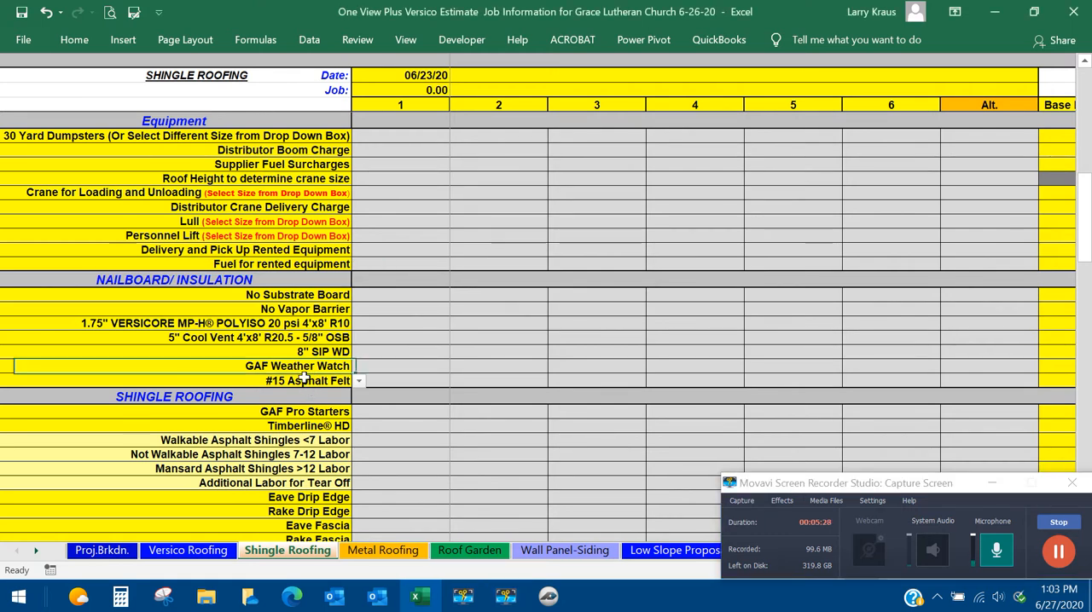
click(357, 381)
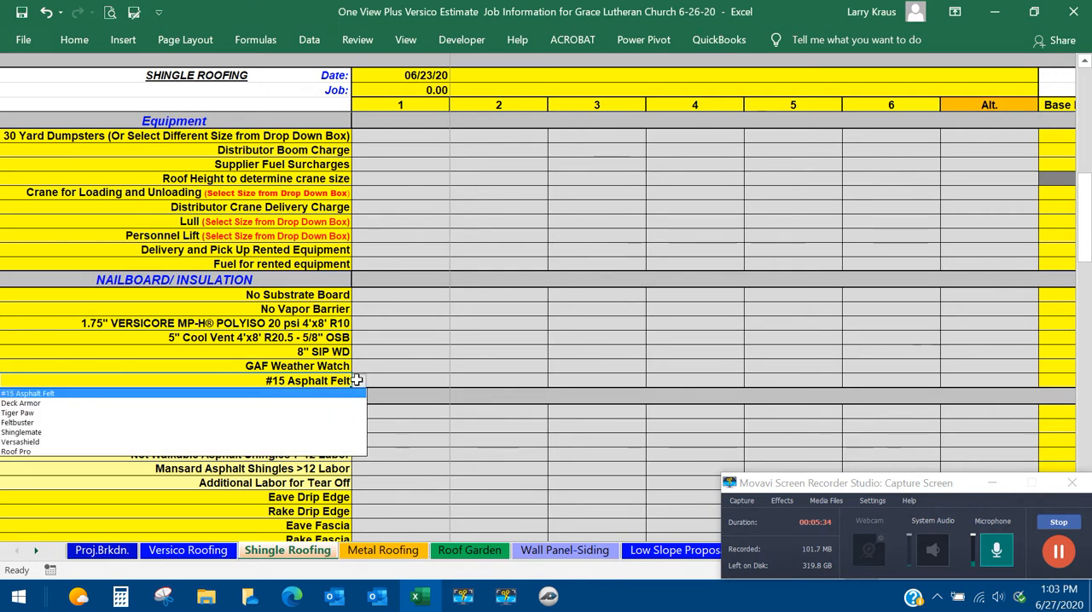
click(356, 380)
click(355, 380)
click(44, 403)
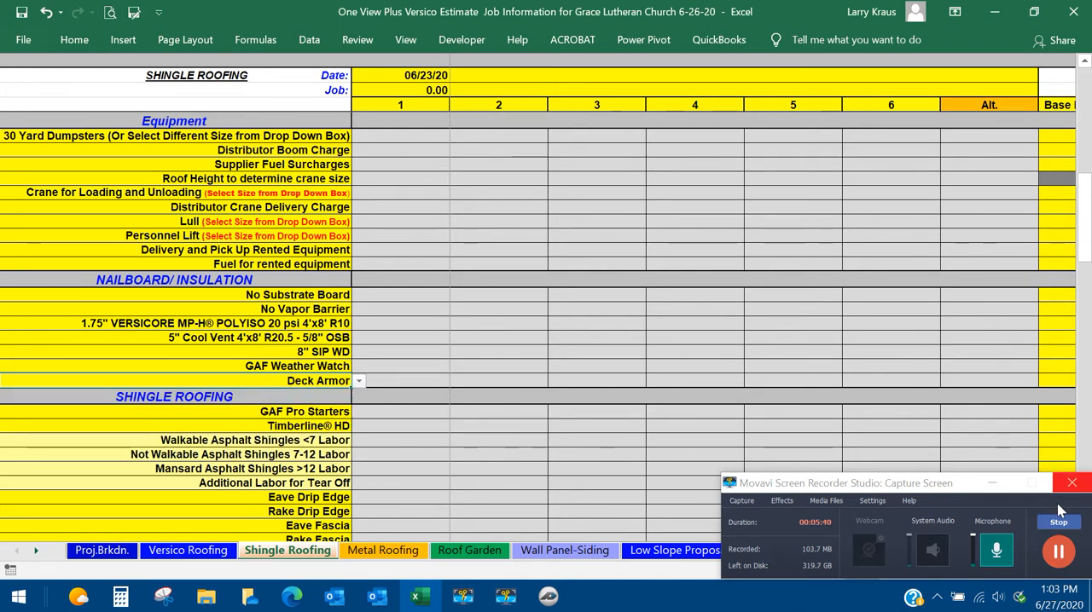
click(1058, 550)
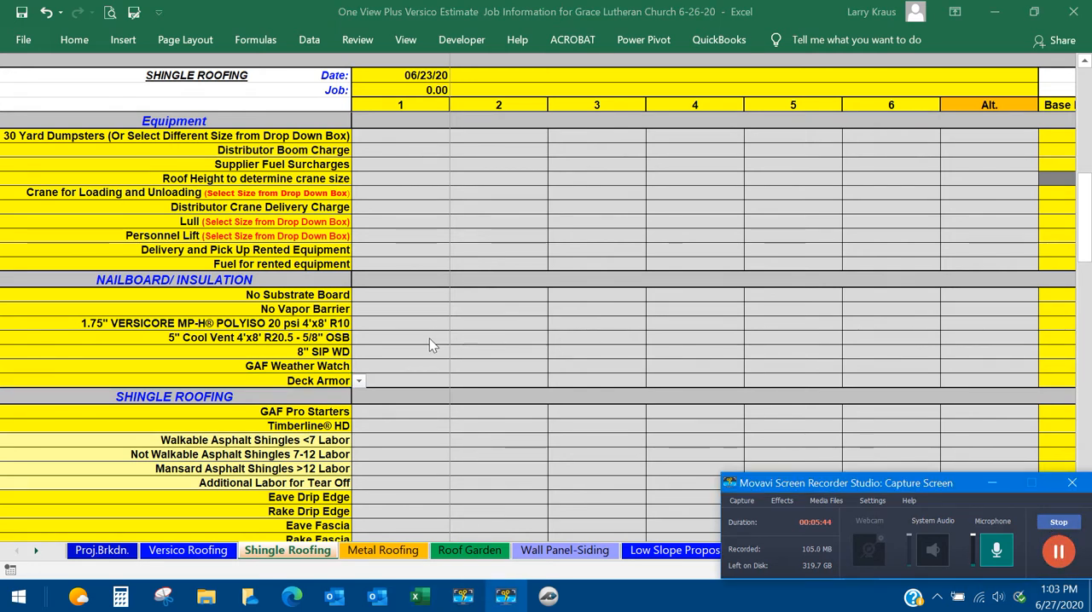
Set the last item of the Nailboard/Insulation group back to #15 Asphalt Felt.
click(356, 381)
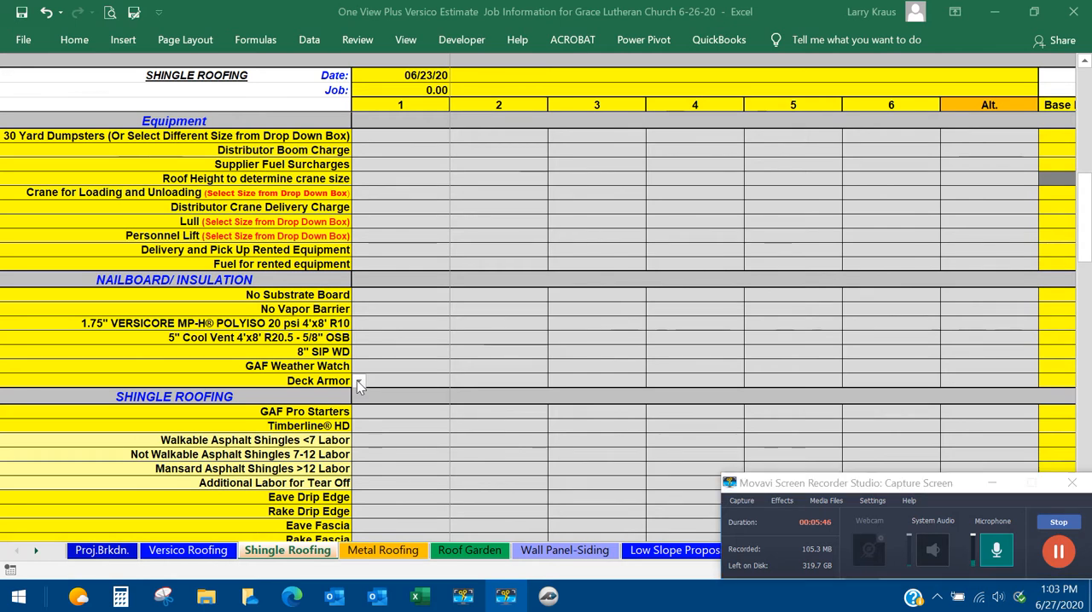
click(355, 382)
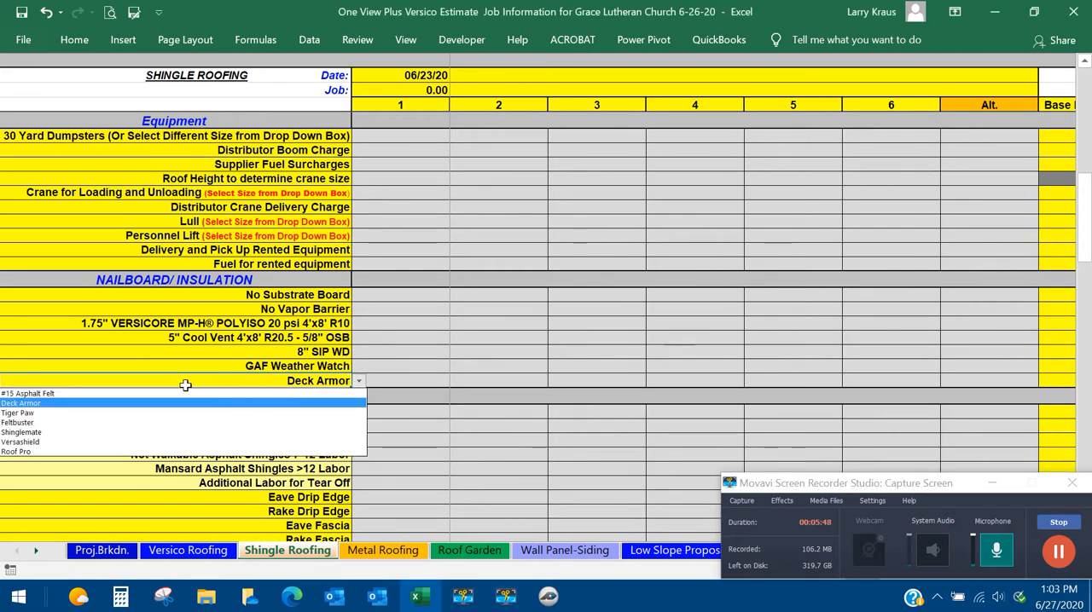
click(229, 396)
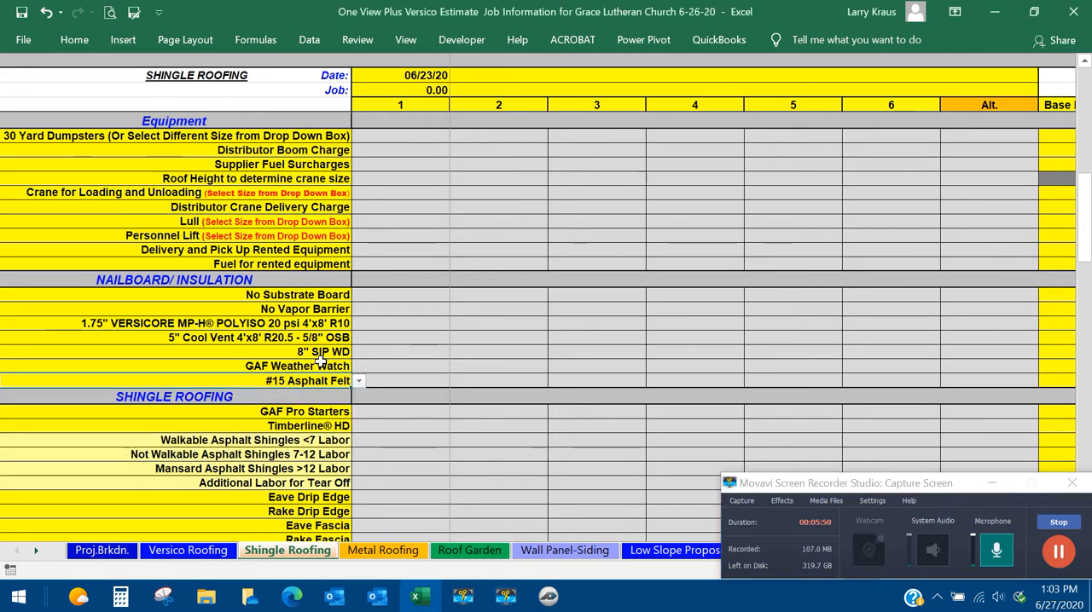
click(1057, 552)
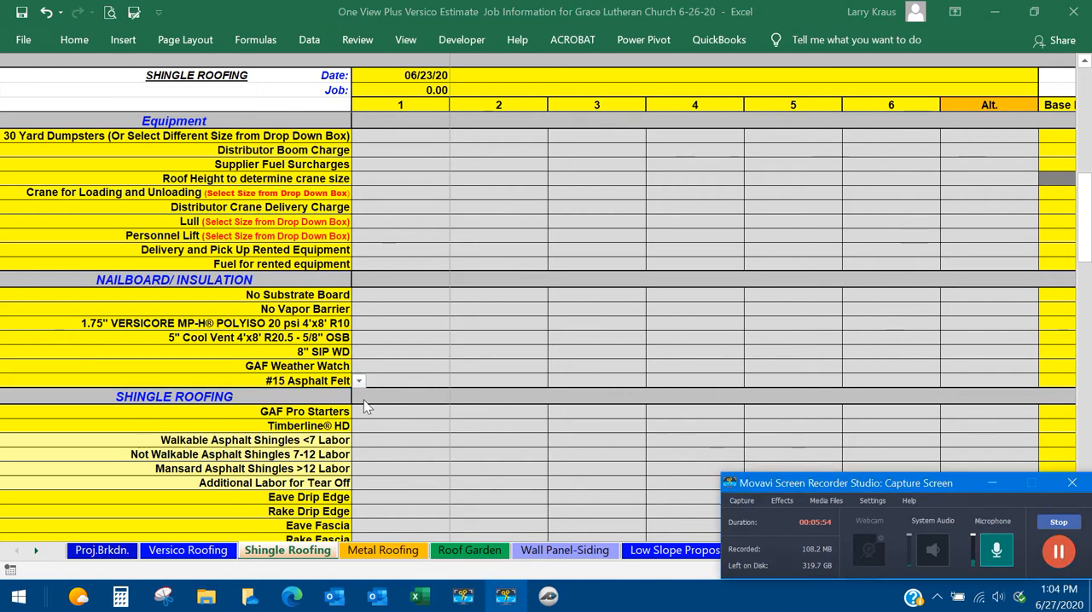
Examine the selectable shingle products for the Timberline HD row of the Shingle Roofing group without changing it.
click(324, 418)
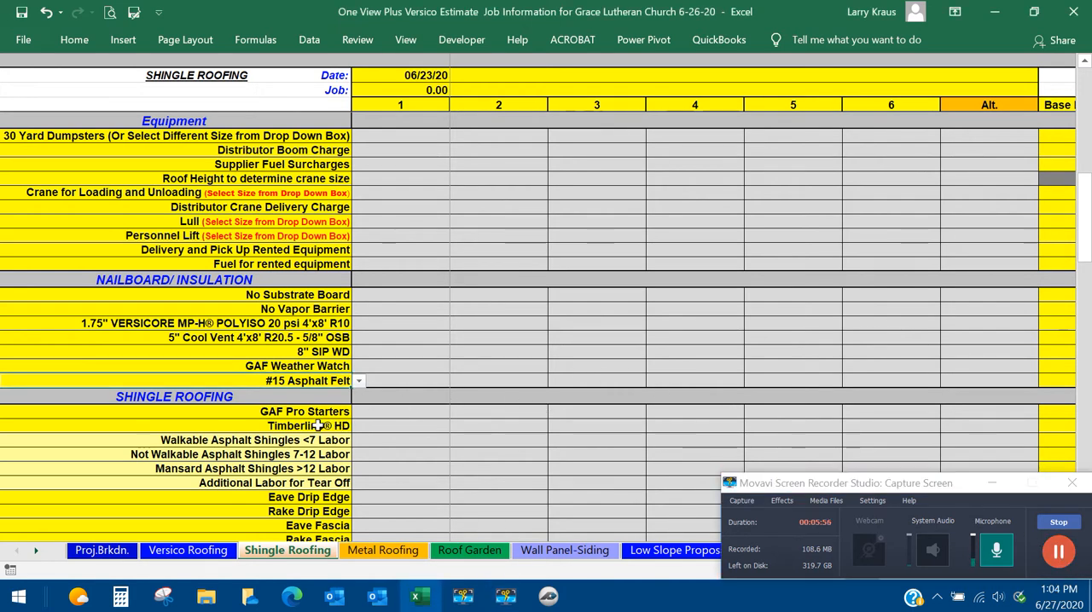
click(321, 421)
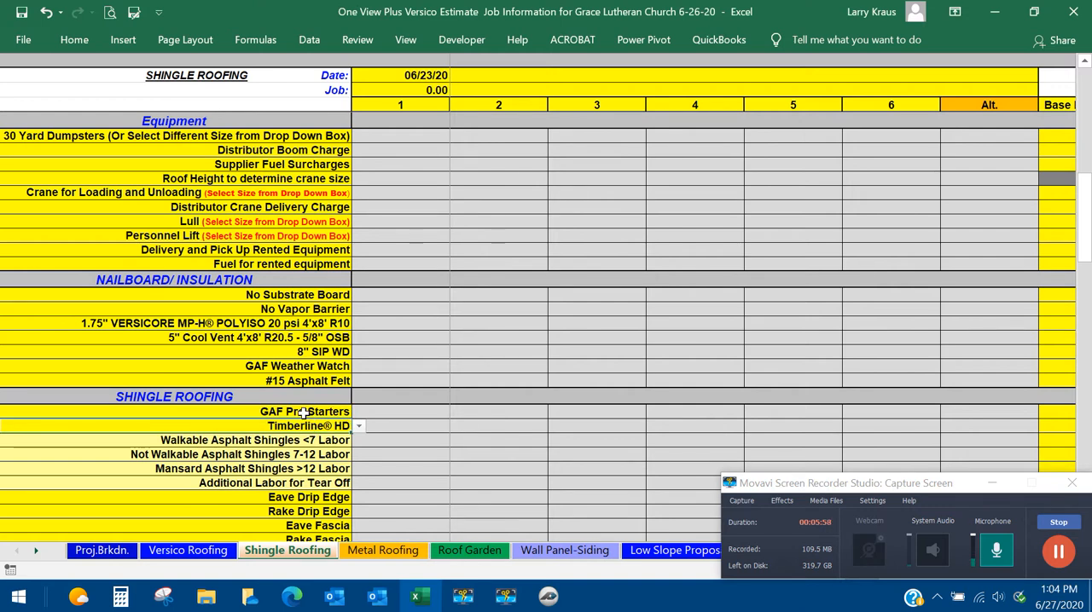
click(360, 428)
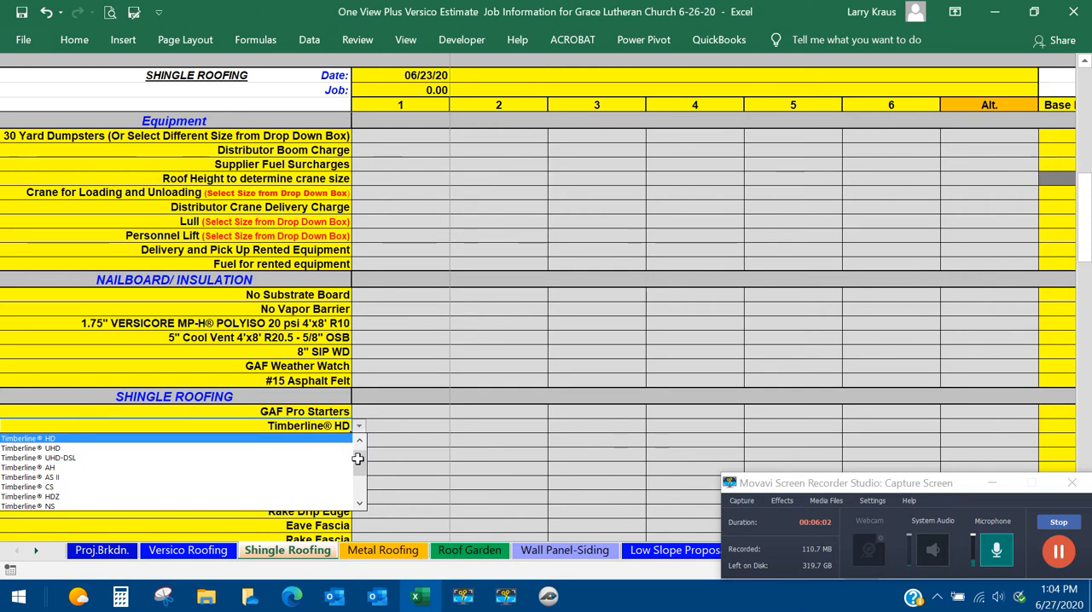
mouse_move(359, 464)
mouse_down()
mouse_move(356, 489)
mouse_move(361, 443)
mouse_up()
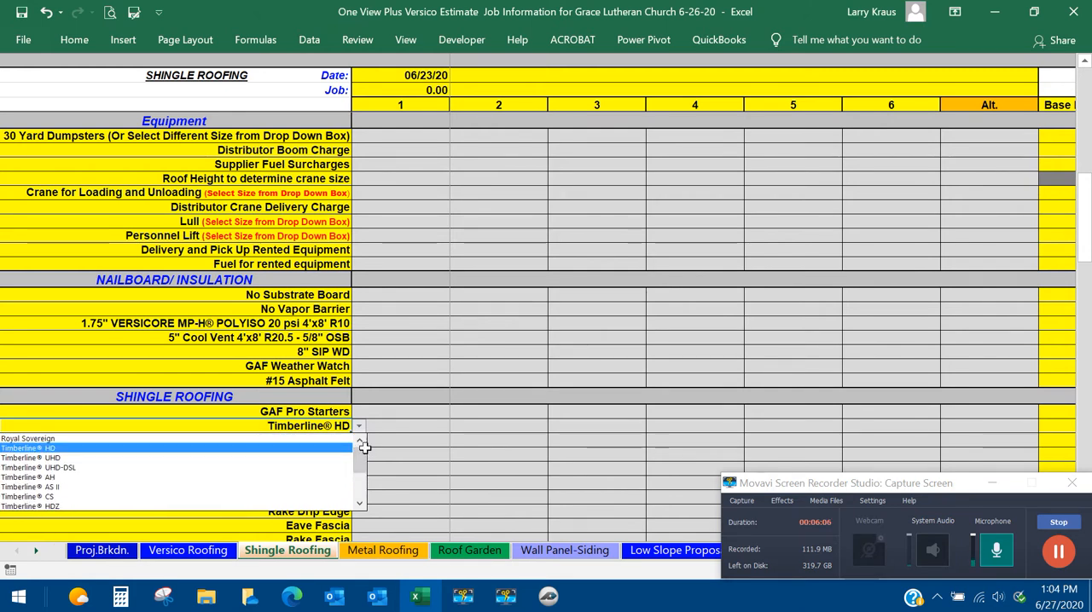
click(359, 426)
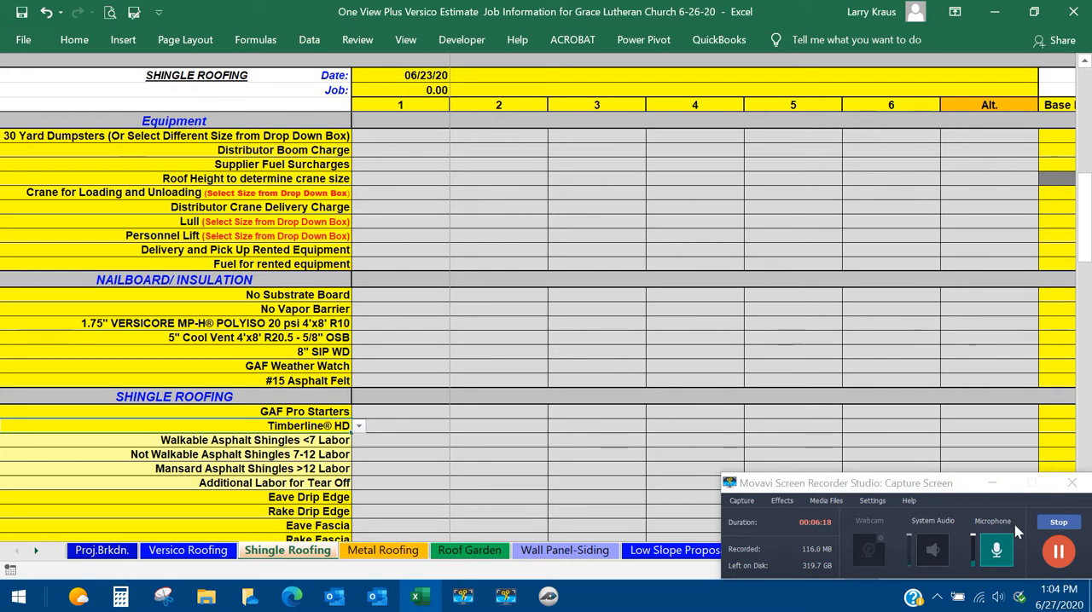
click(1058, 552)
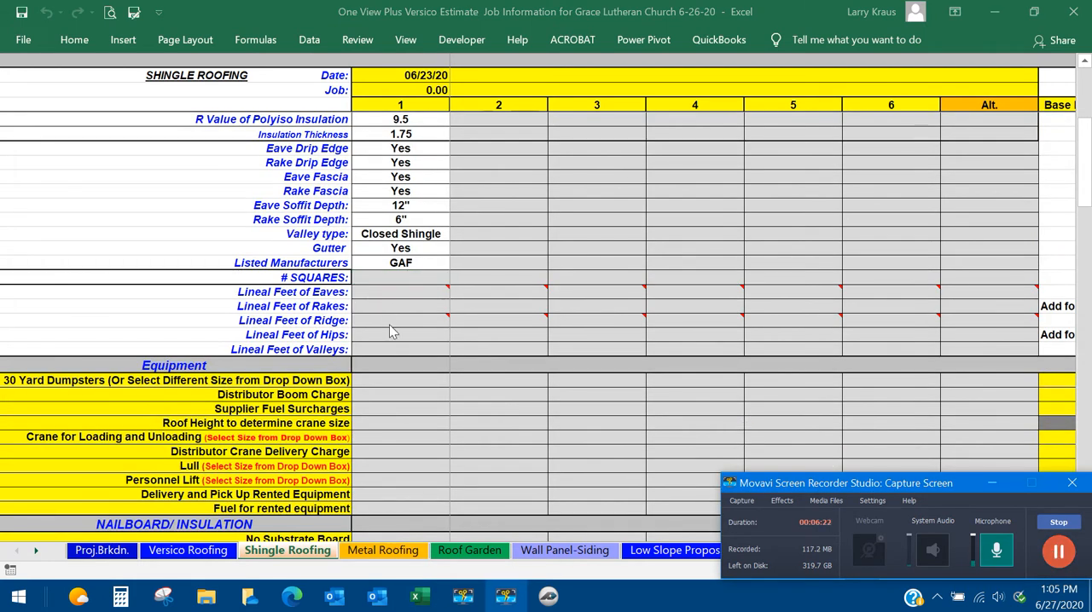
Switch to PlanSwift and create a SHINGLE ROOF AREA (Squares) takeoff on the A2.3 Roof Plan with pitch 6.
click(555, 595)
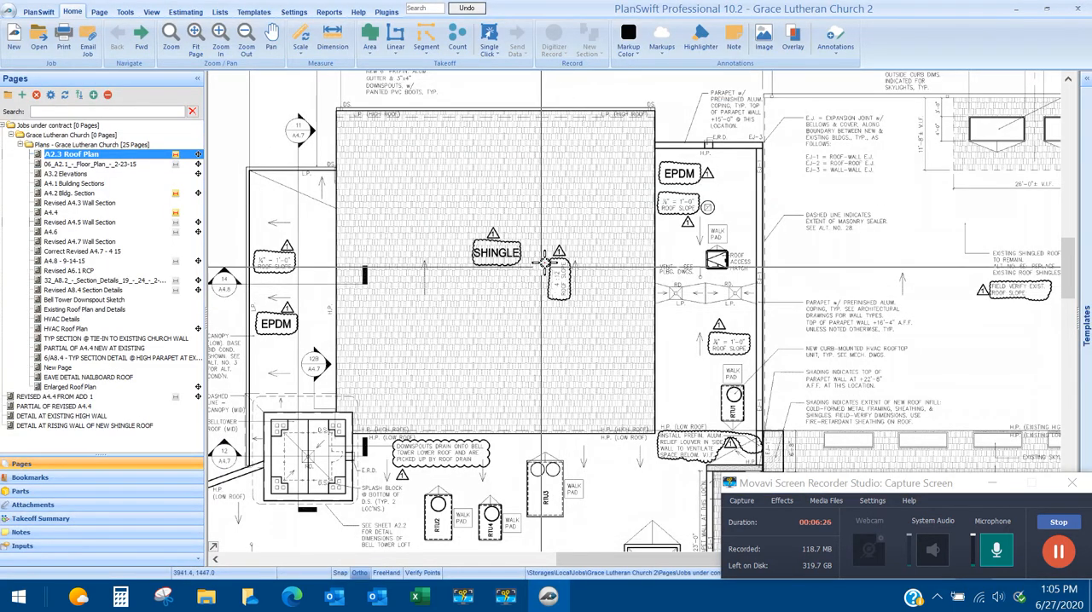
click(370, 53)
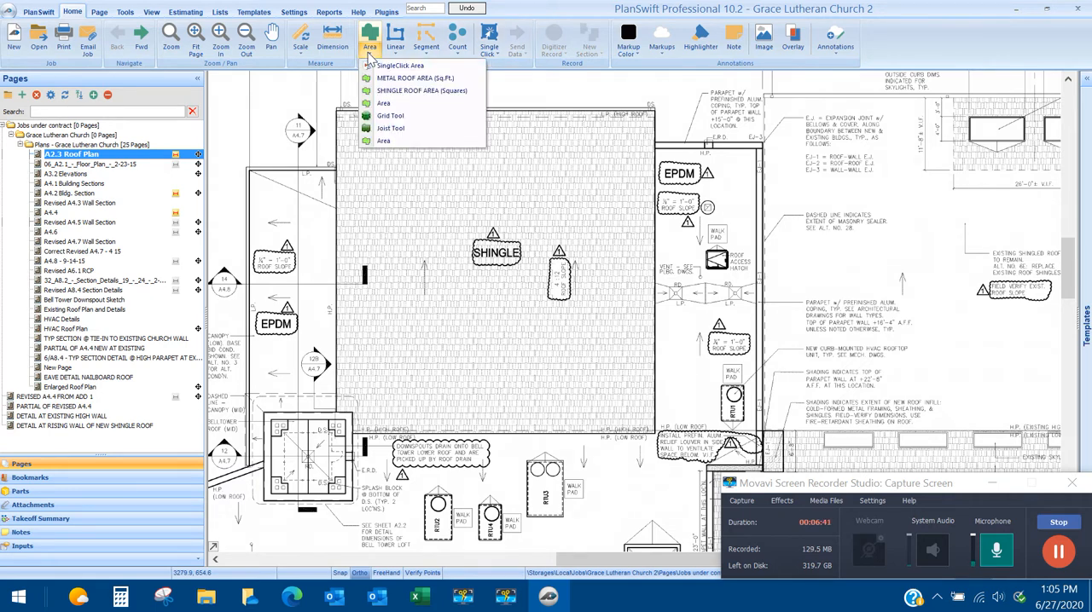
click(405, 93)
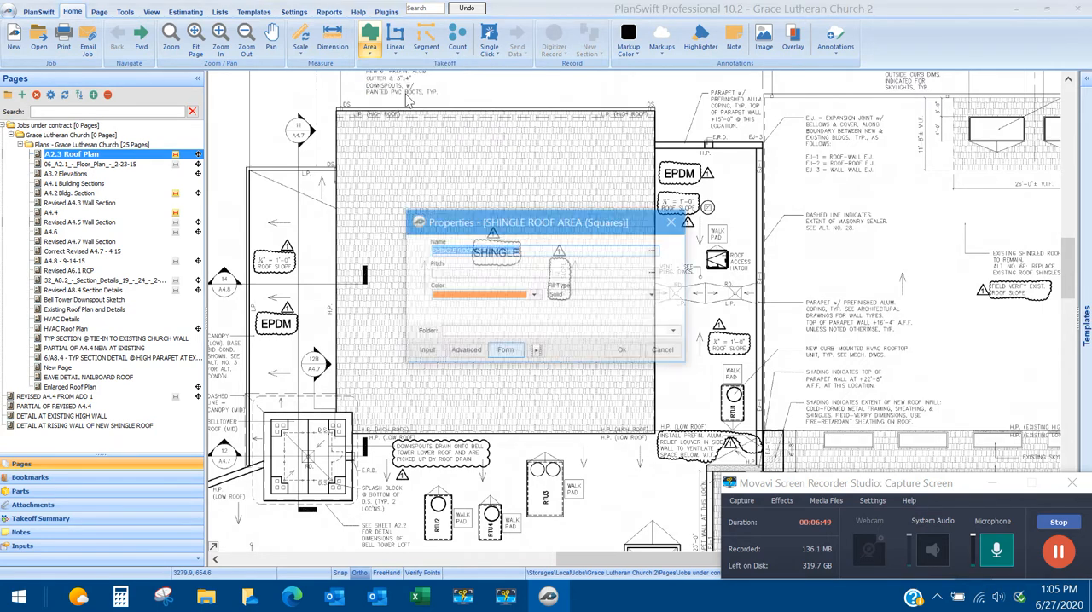
click(451, 271)
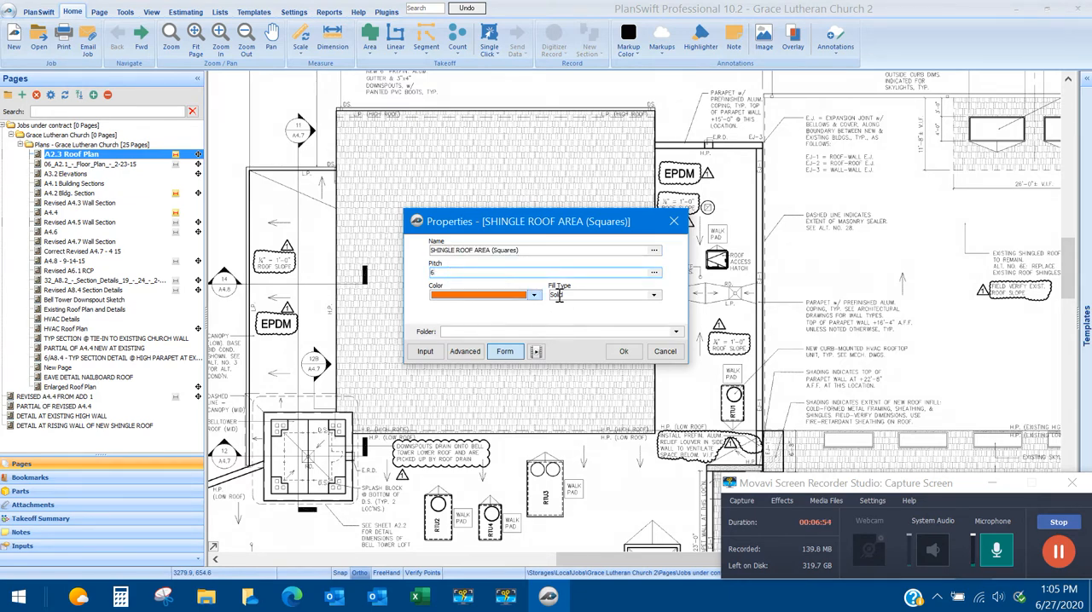
click(624, 353)
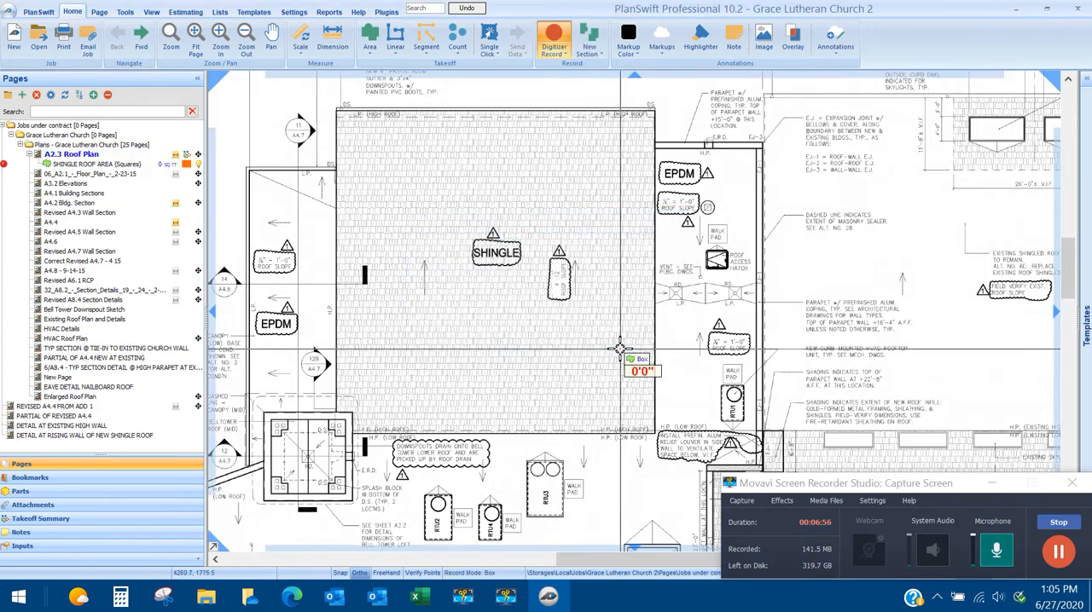
Outline the entire rectangular SHINGLE roof on the plan as one box area and stop recording the takeoff.
click(338, 108)
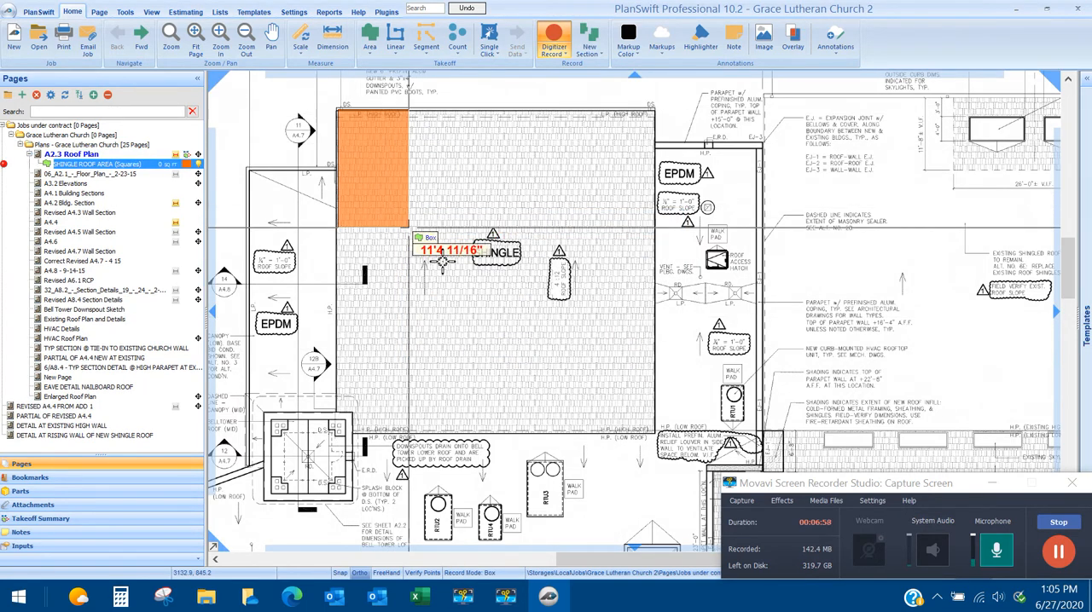
click(654, 432)
right_click(656, 436)
click(679, 466)
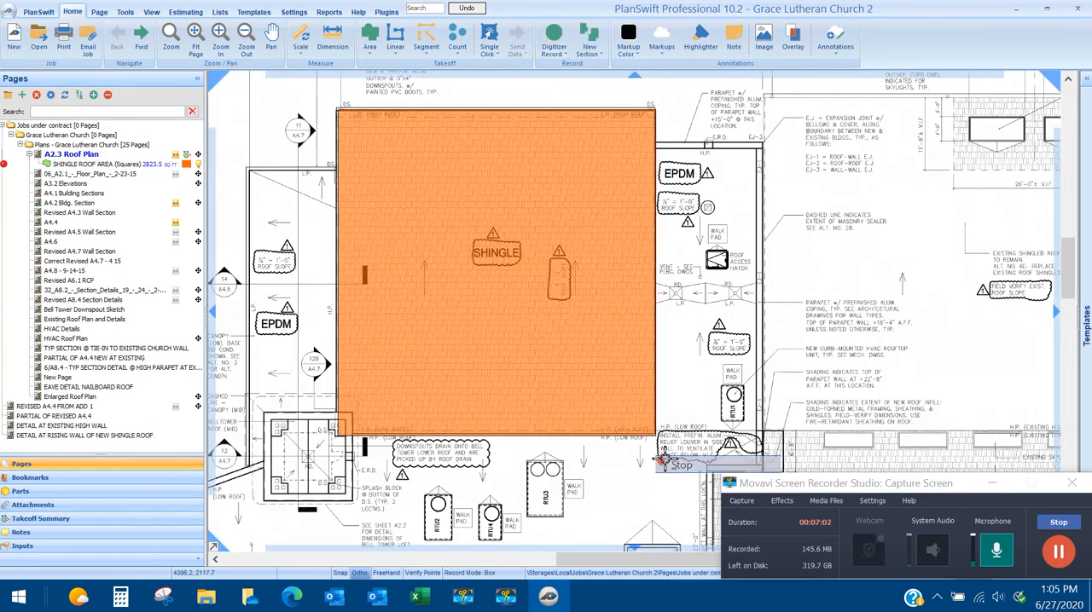
Send the shingle roof area's 31.57 squares value to the # SQUARES cell of section 1 in Excel.
click(141, 163)
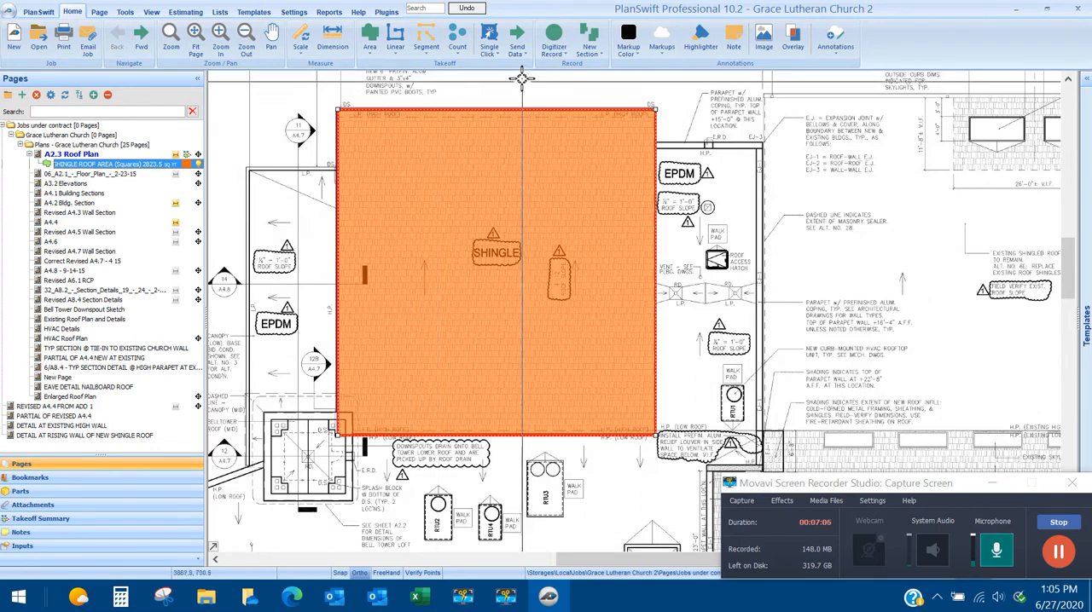
click(514, 53)
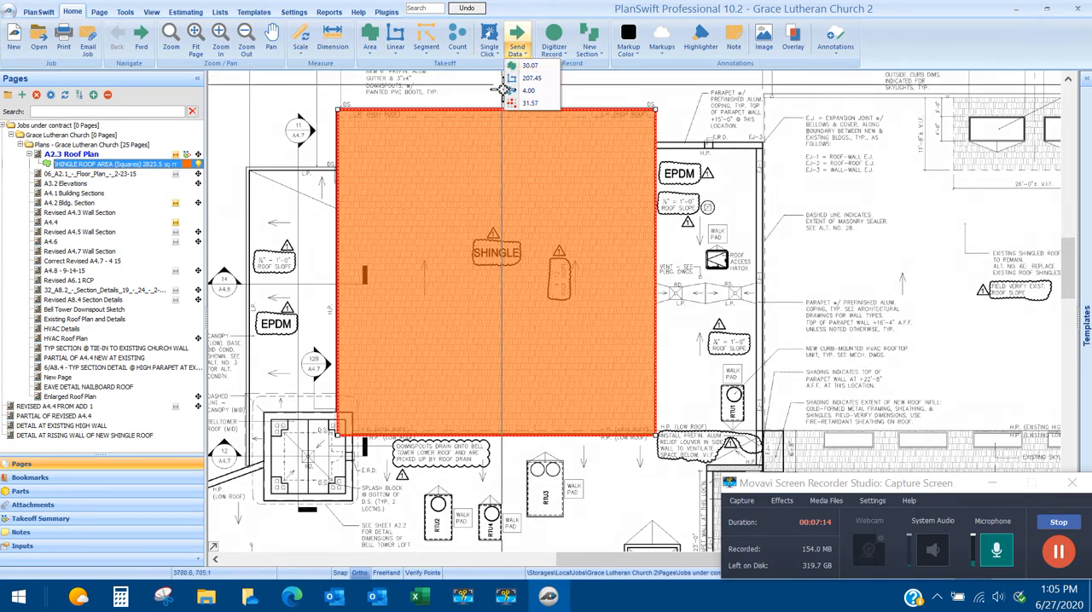
click(525, 103)
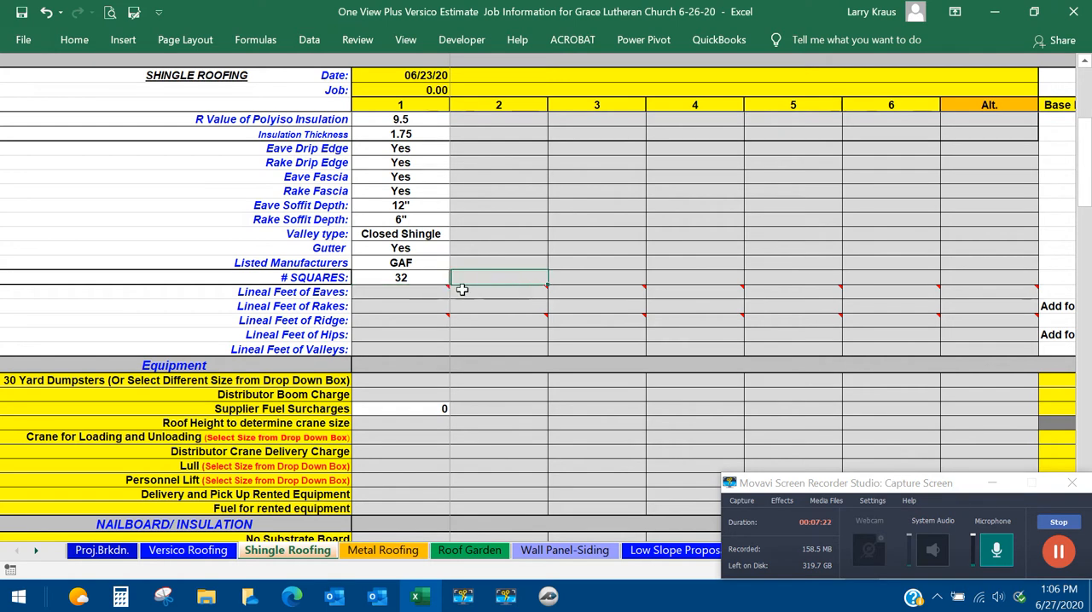
Launch a PlanSwift takeoff from section 1's Lineal Feet of Eaves cell, trace the shingle roof's upper edge, and return to the Excel sheet.
mouse_move(419, 291)
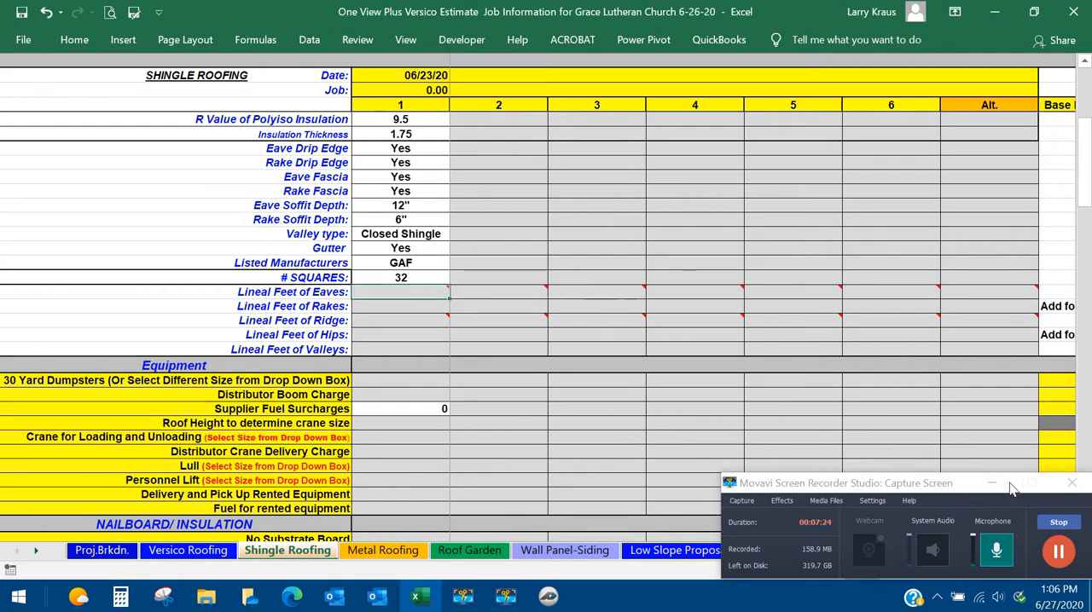
right_click(423, 296)
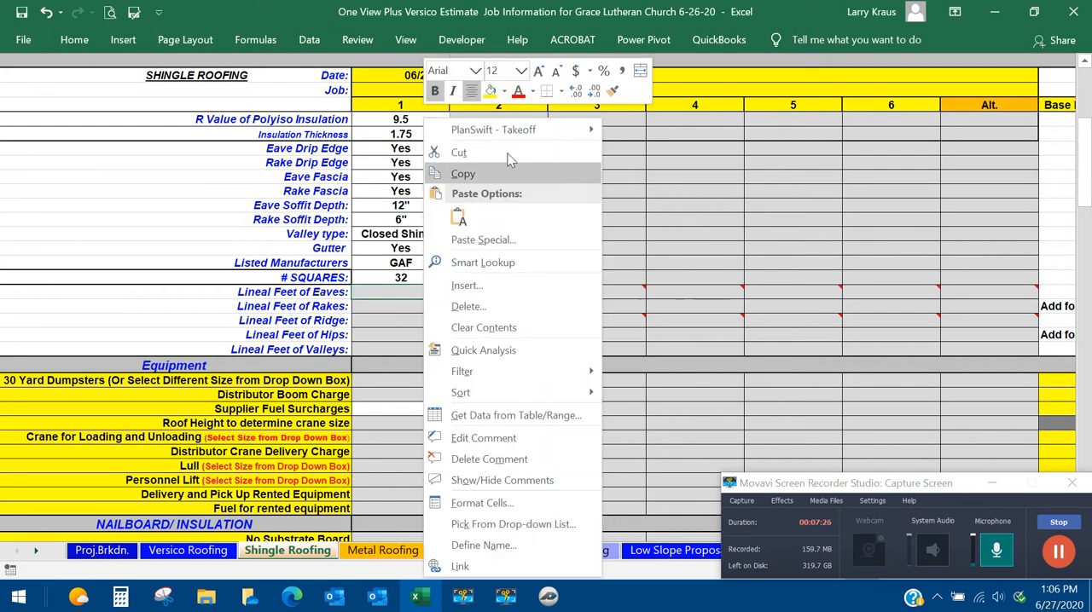
mouse_move(518, 132)
click(619, 136)
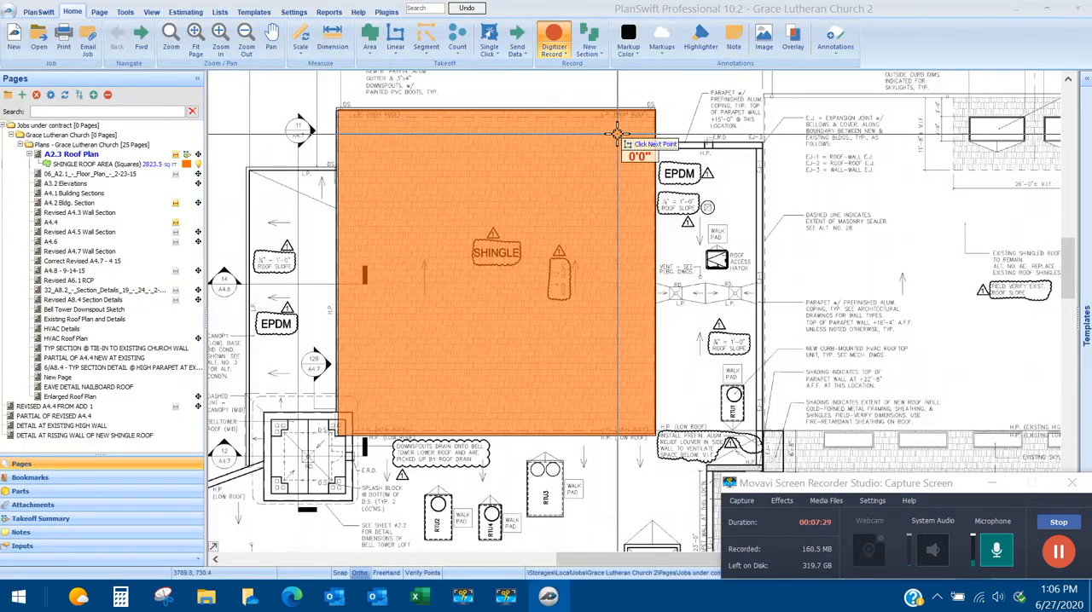
click(334, 108)
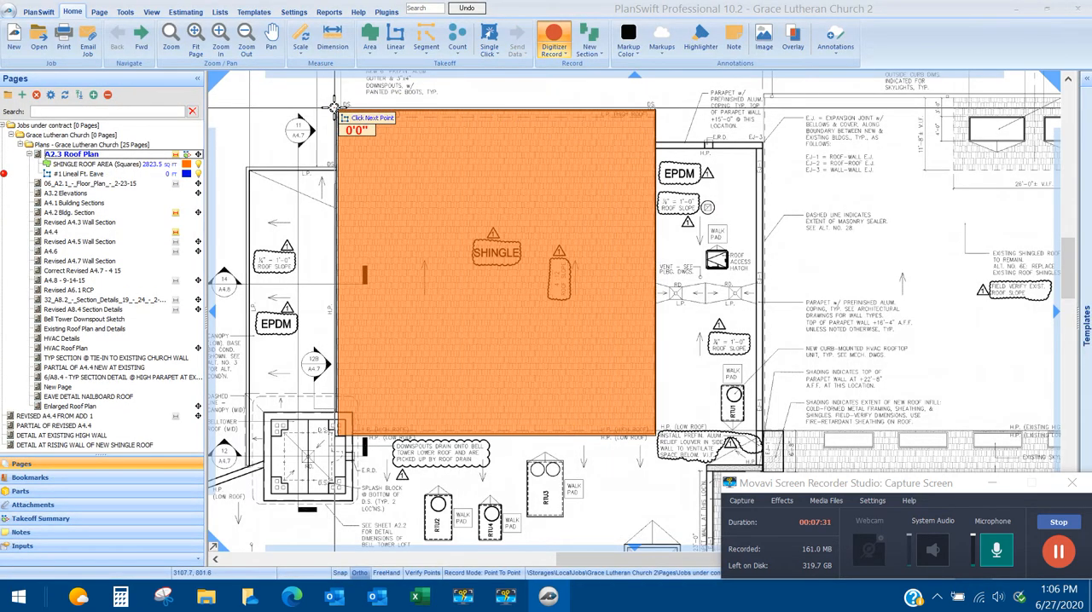
click(654, 110)
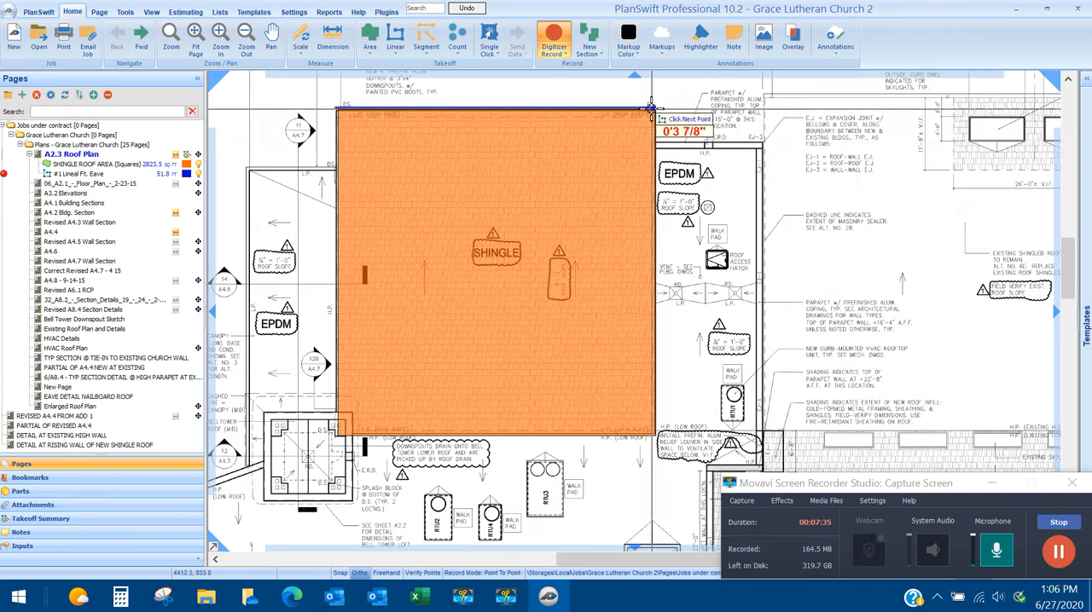
right_click(655, 114)
click(661, 142)
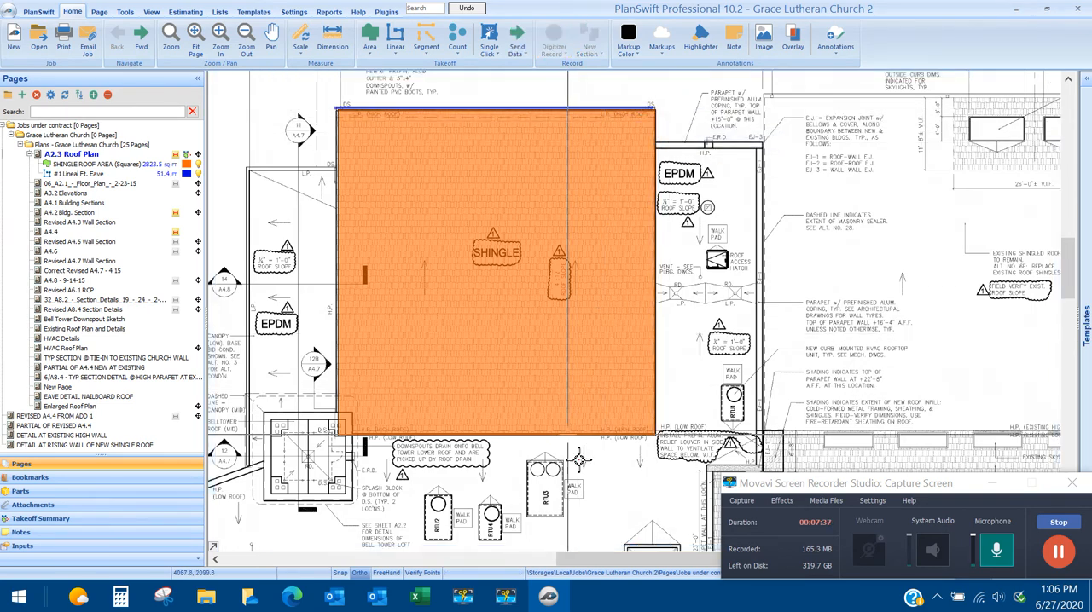
click(415, 596)
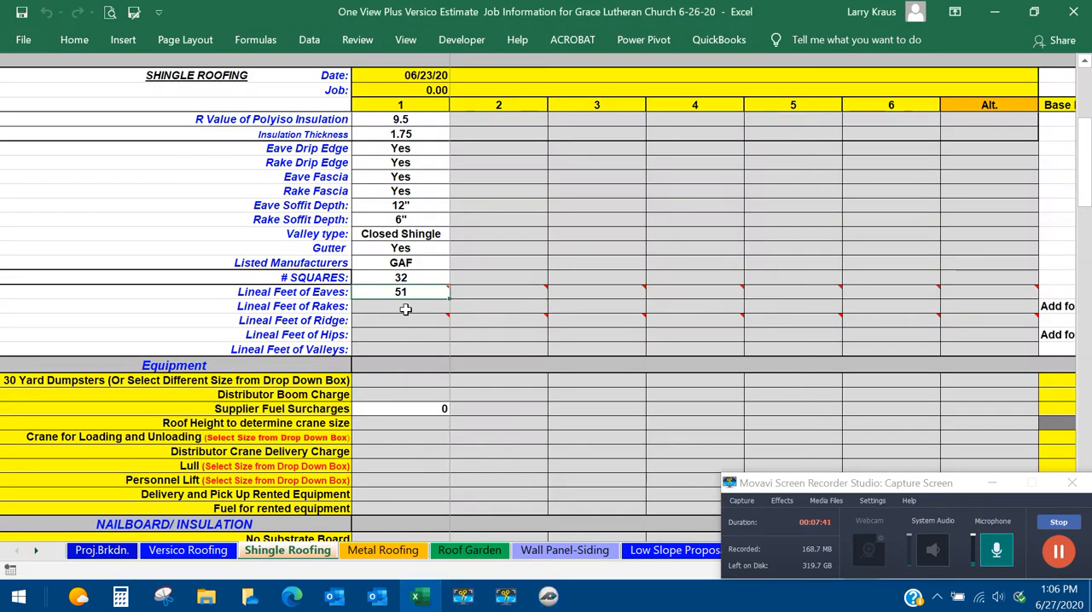
click(405, 307)
click(549, 596)
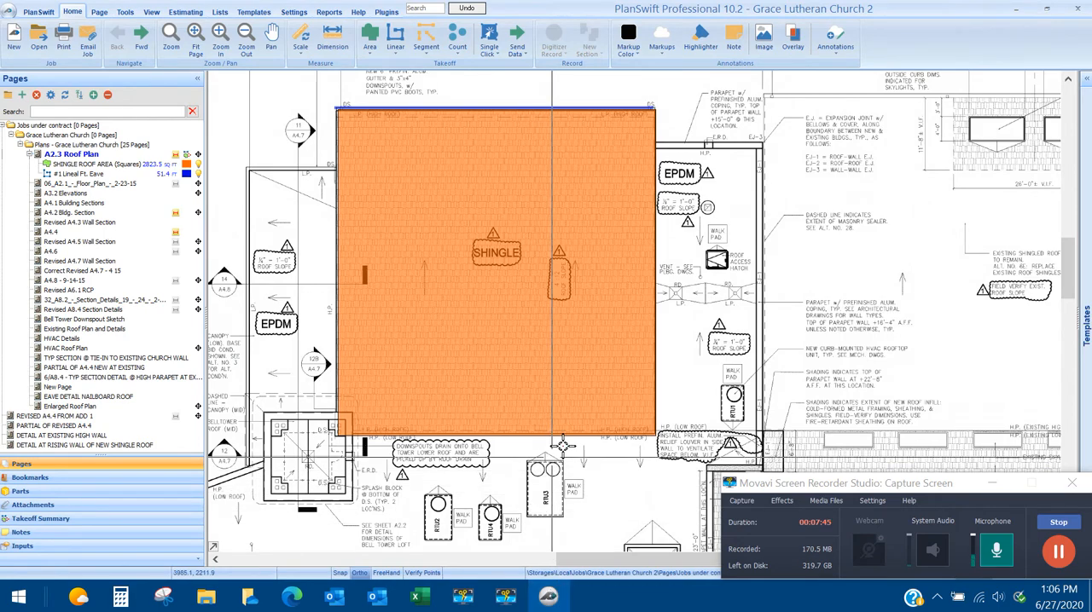
key(Escape)
drag(673, 337, 694, 316)
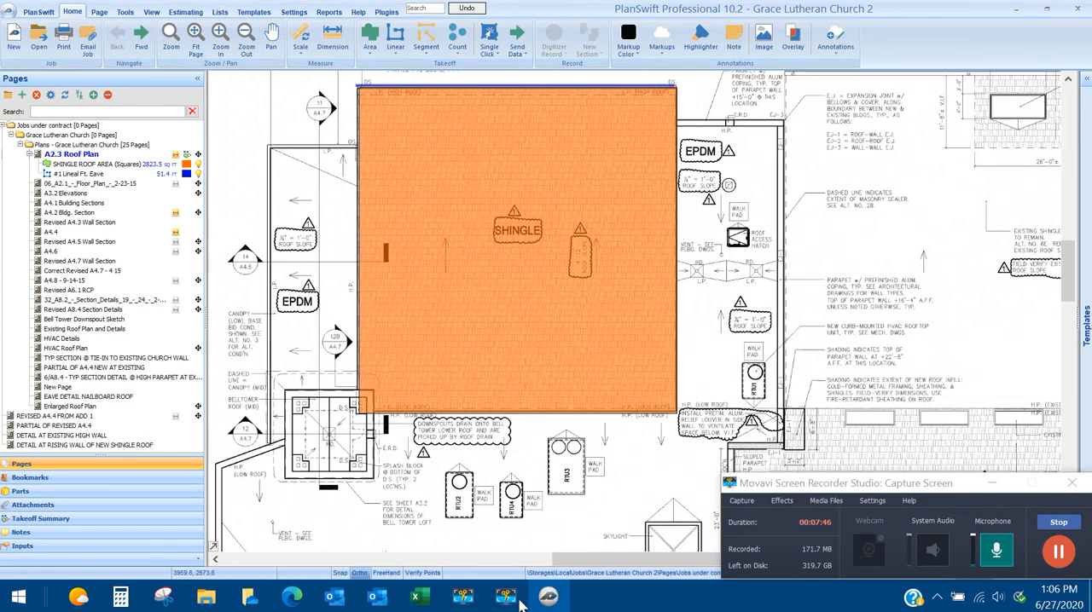
click(420, 596)
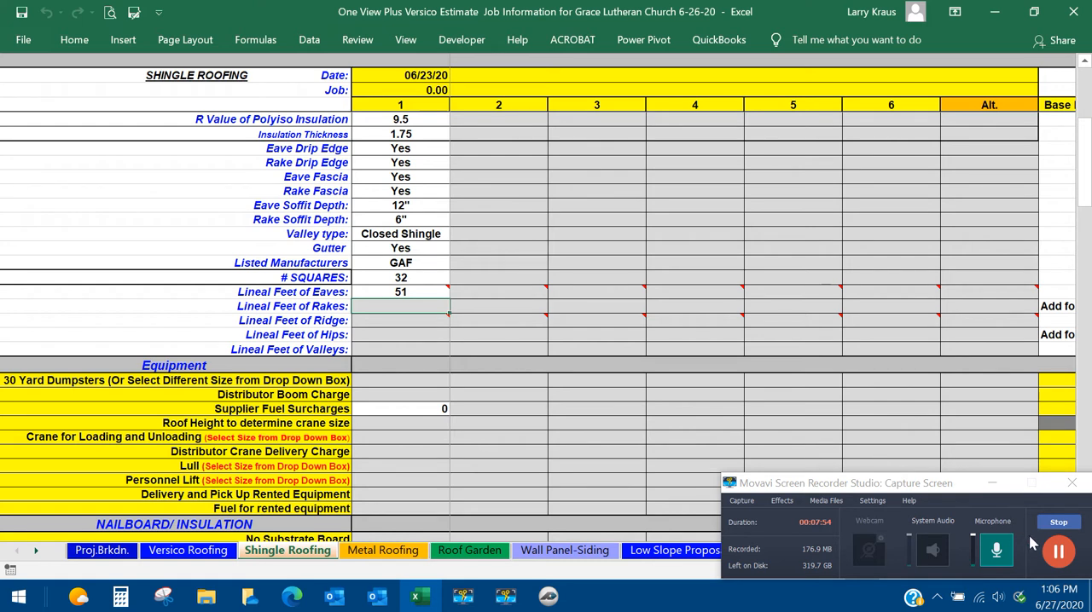
click(1059, 553)
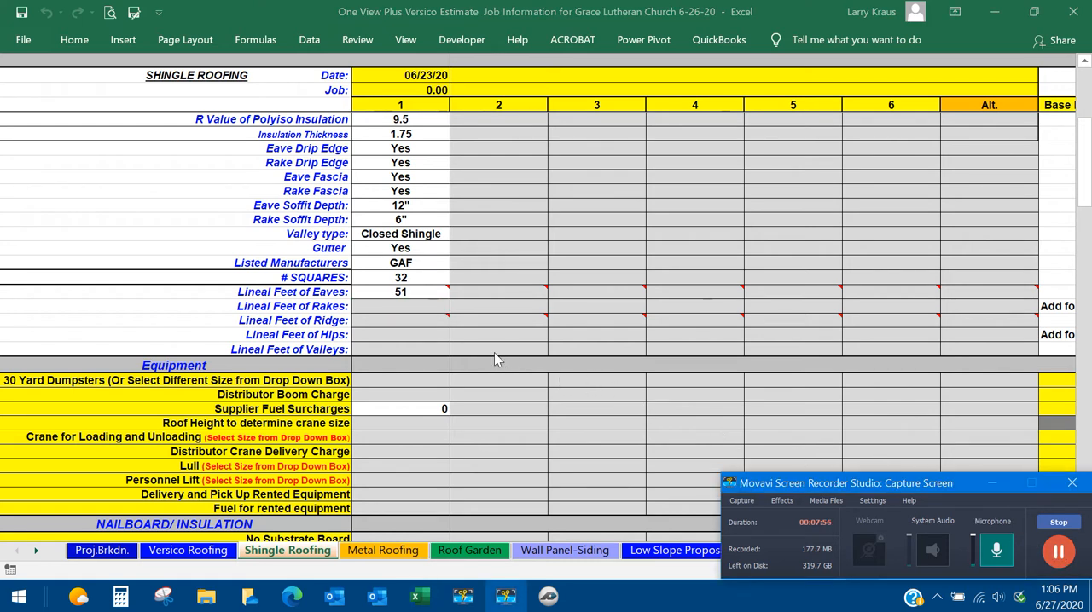
Select section 1's Lineal Feet of Rakes cell, then create a RAKES linear takeoff in PlanSwift with a 6/12 pitch.
click(394, 306)
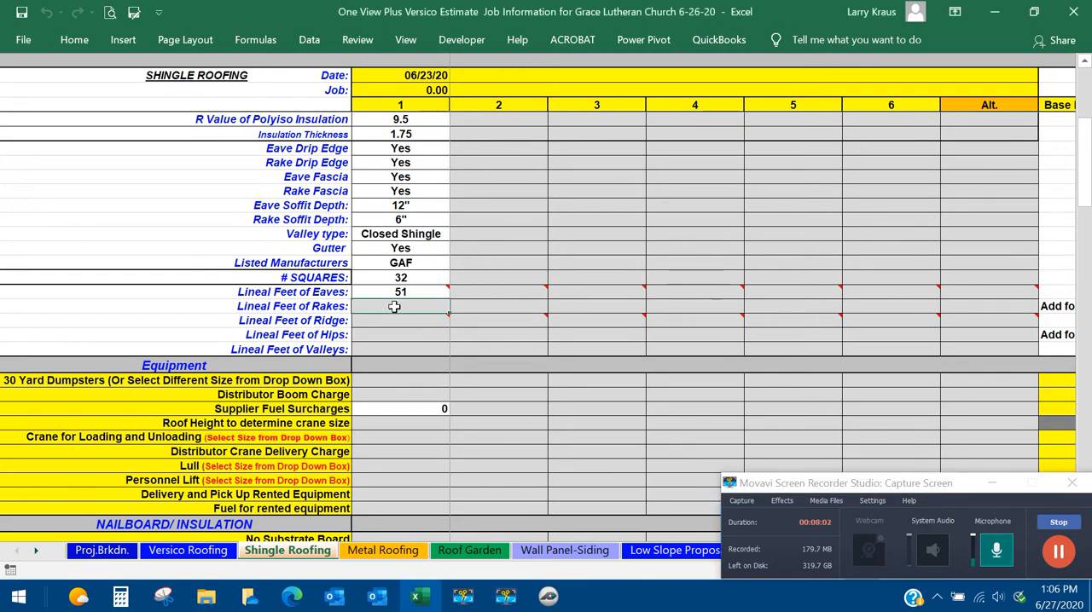
click(550, 597)
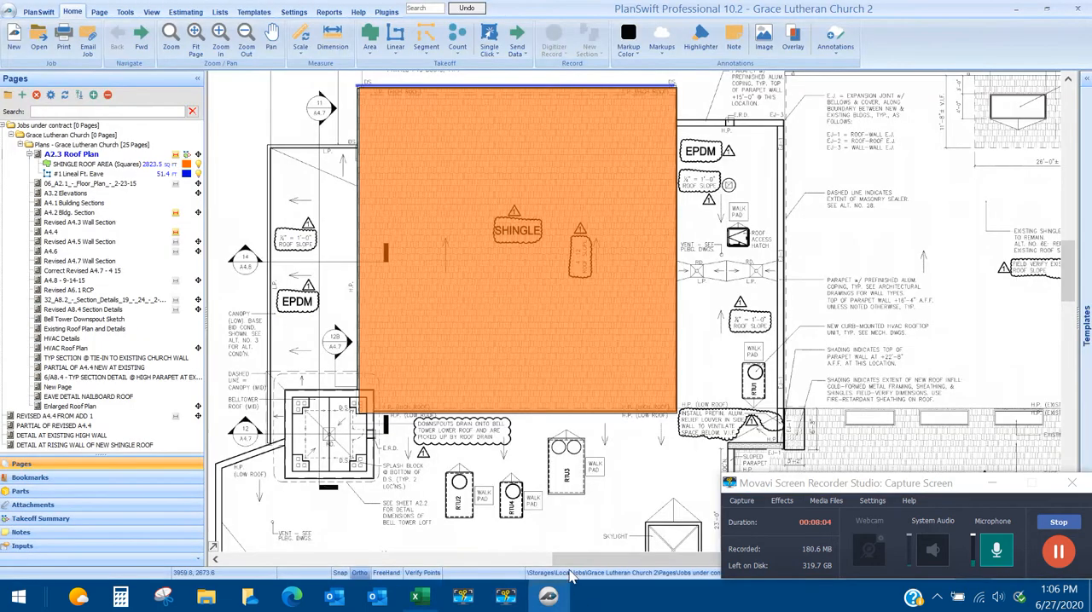
click(395, 51)
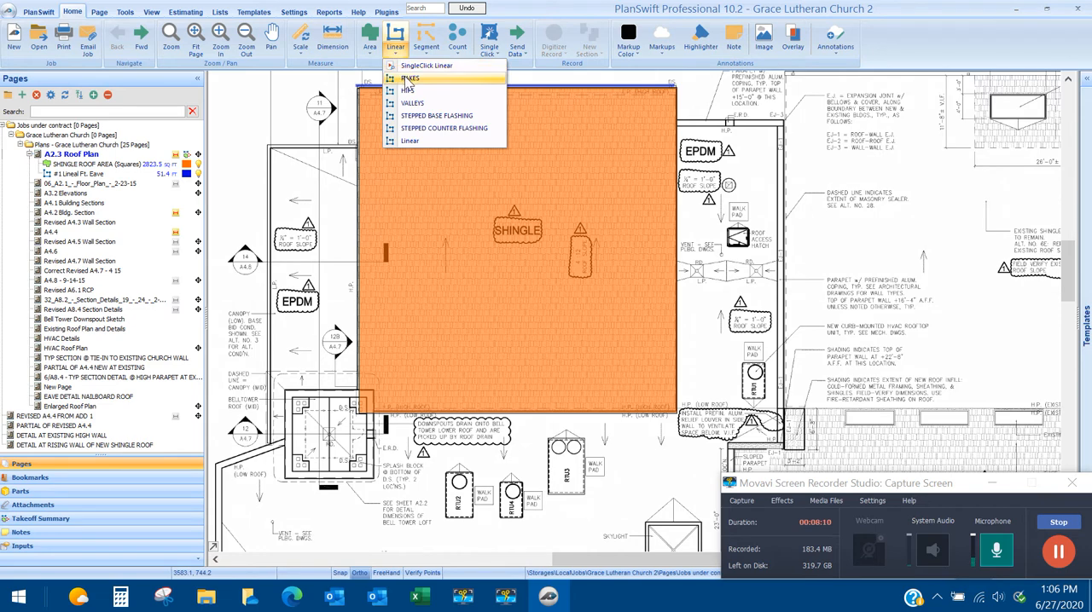
click(408, 78)
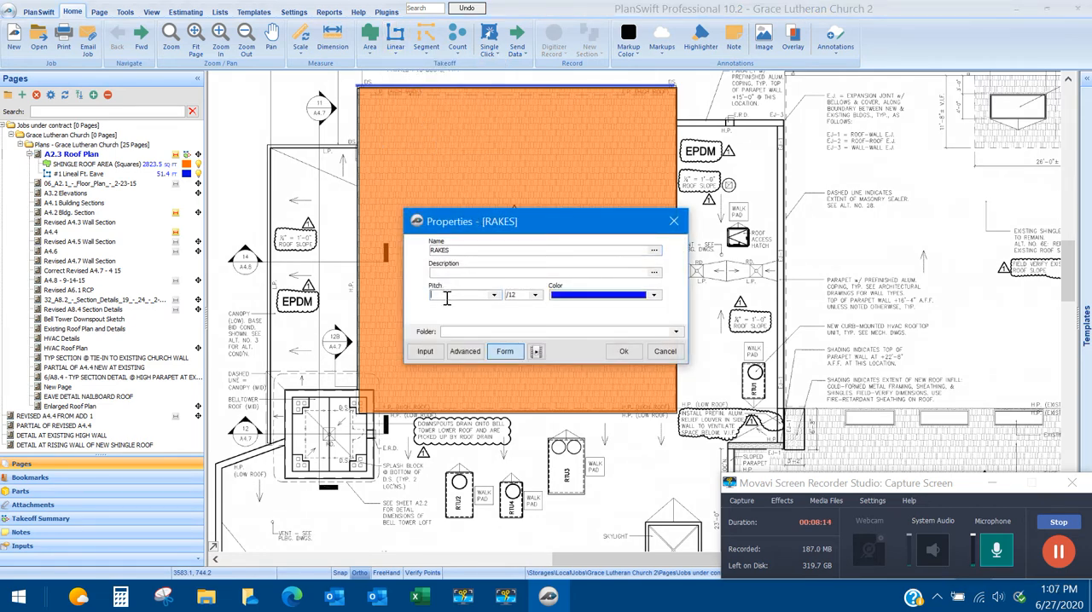
text(6)
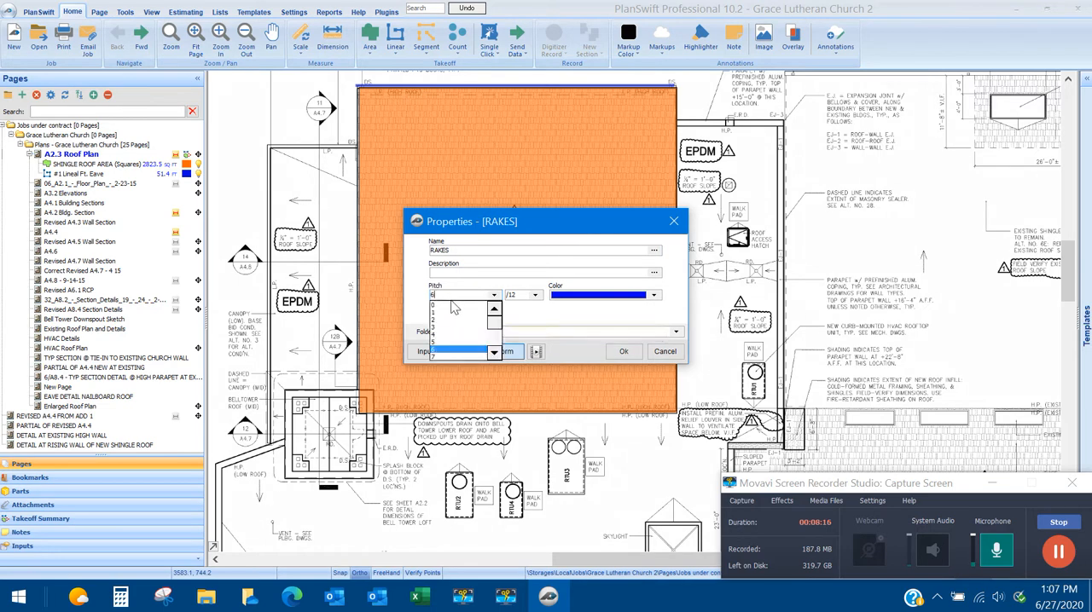
click(443, 349)
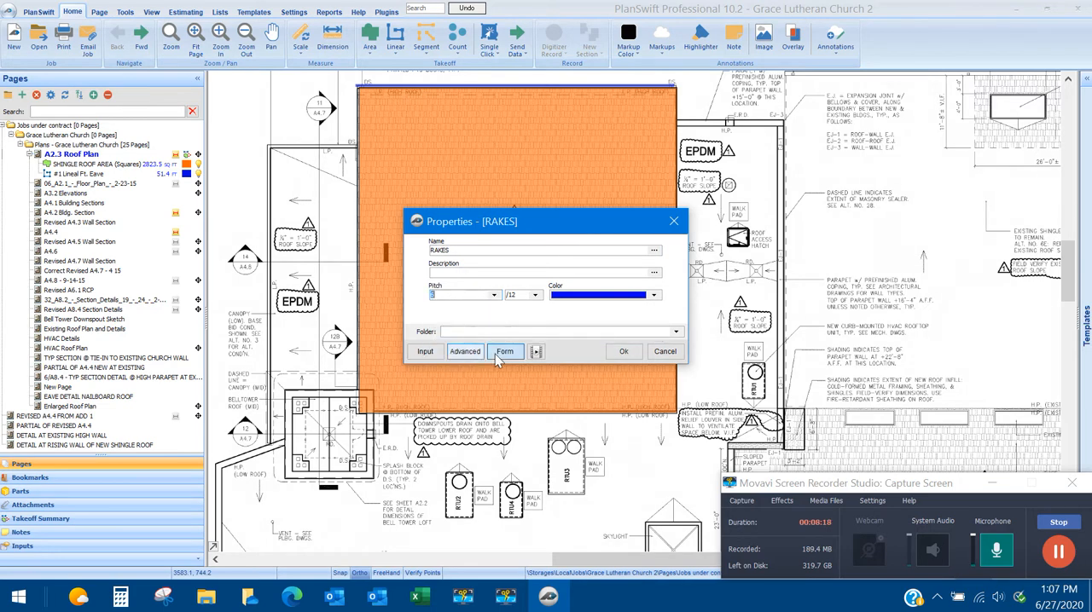
click(626, 352)
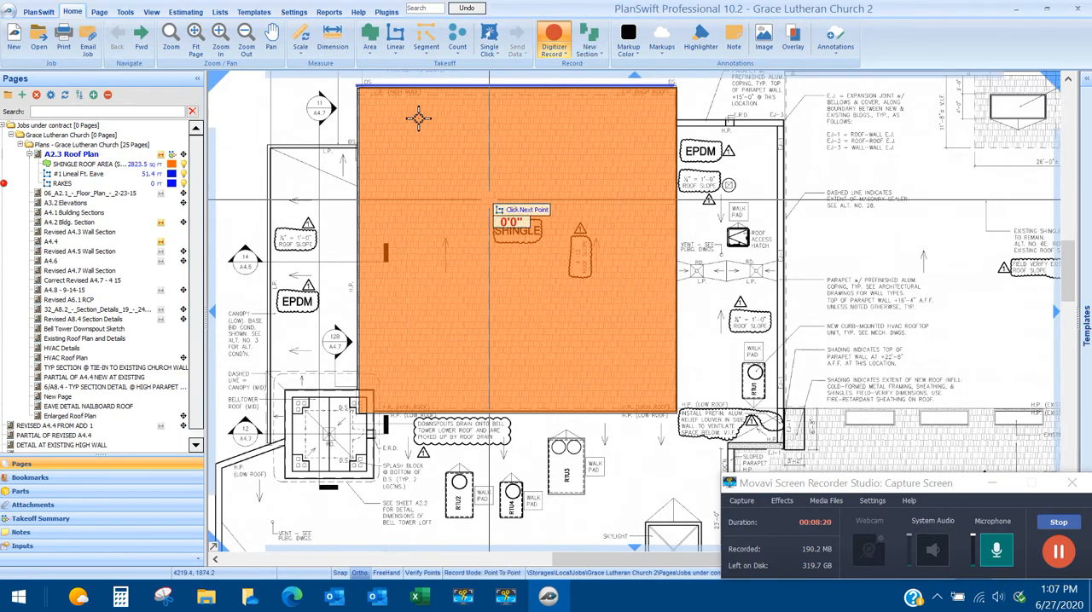
Trace the left and right edges of the shingle roof as separate sections of the RAKES takeoff and stop recording.
click(357, 86)
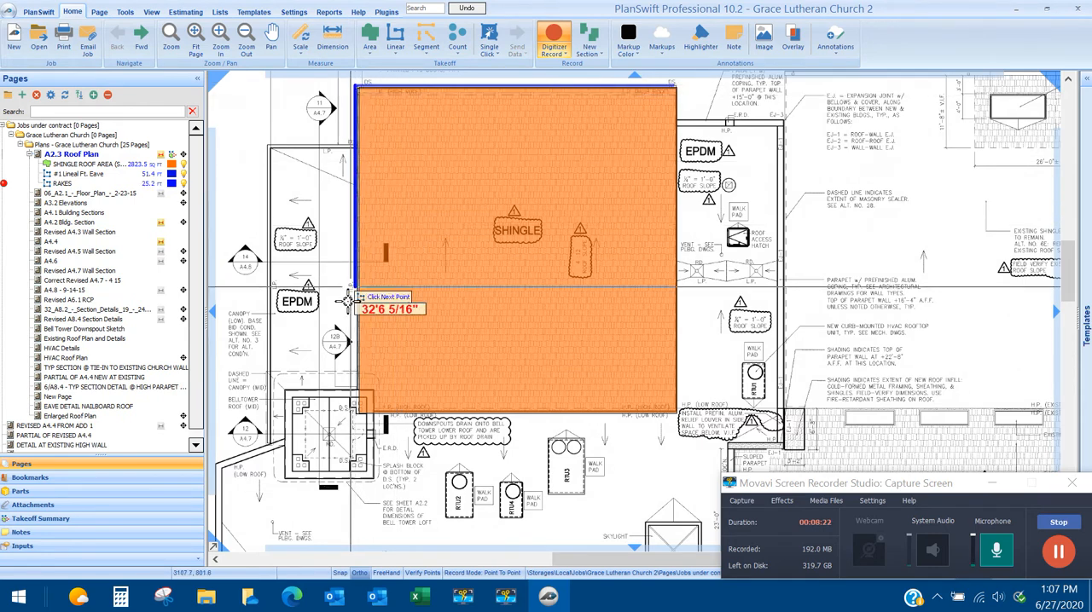
click(359, 408)
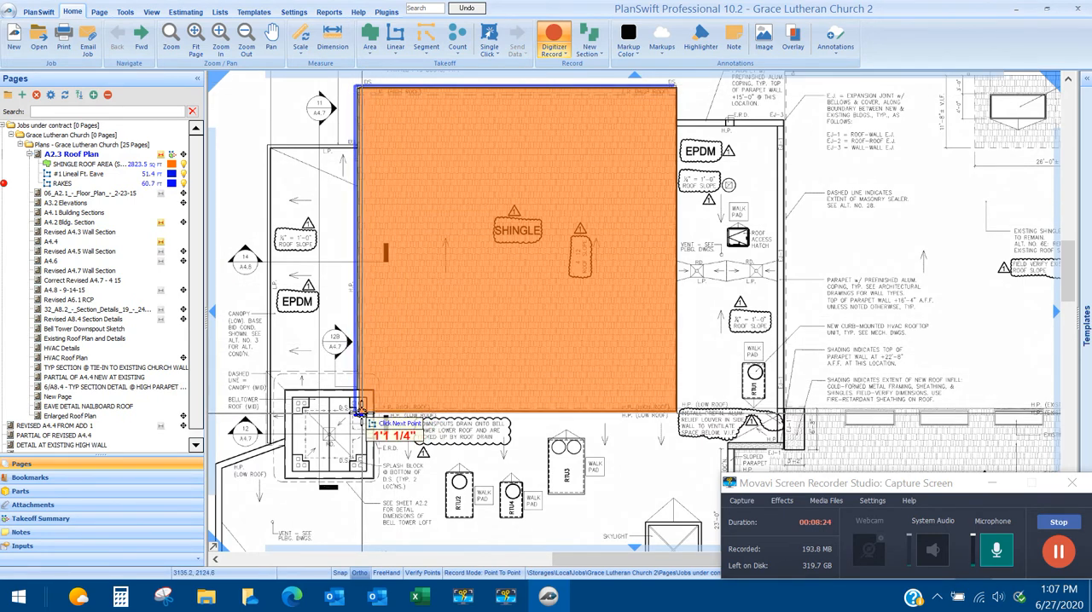
right_click(359, 408)
click(401, 424)
click(671, 88)
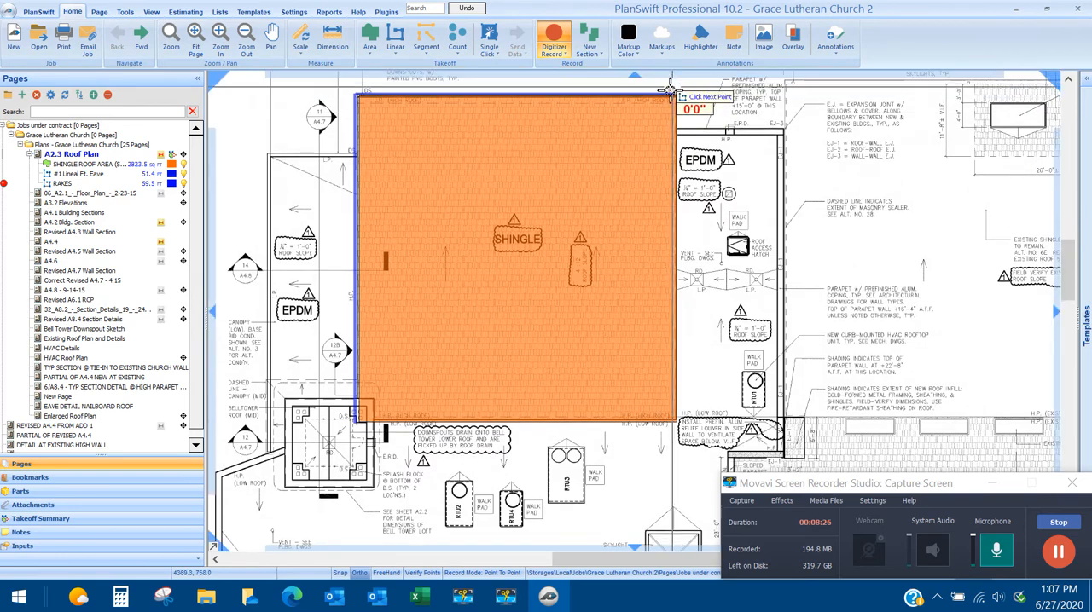
click(678, 418)
right_click(679, 420)
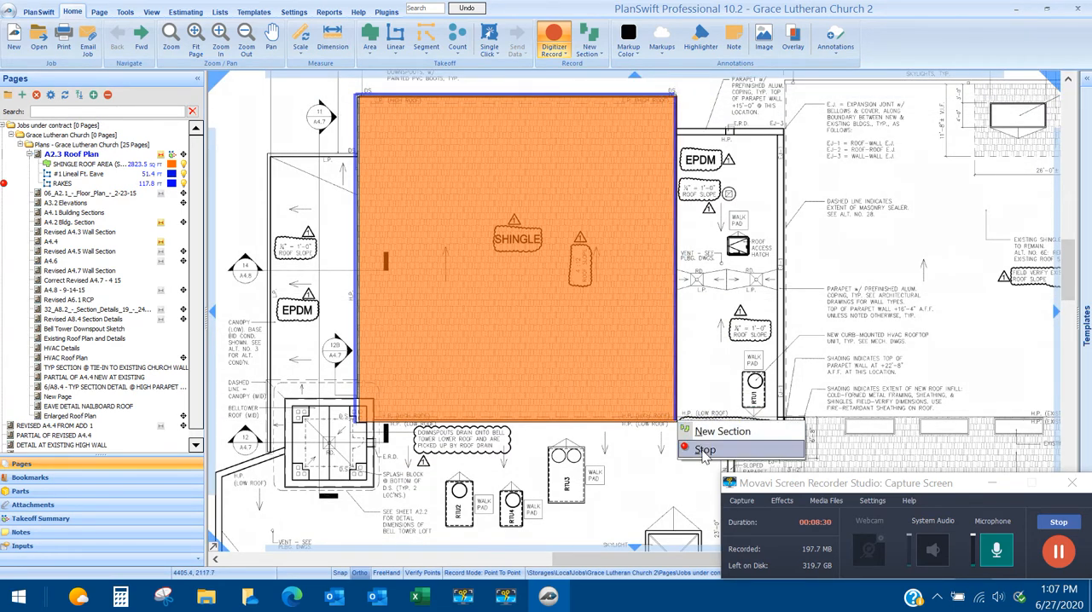
click(705, 452)
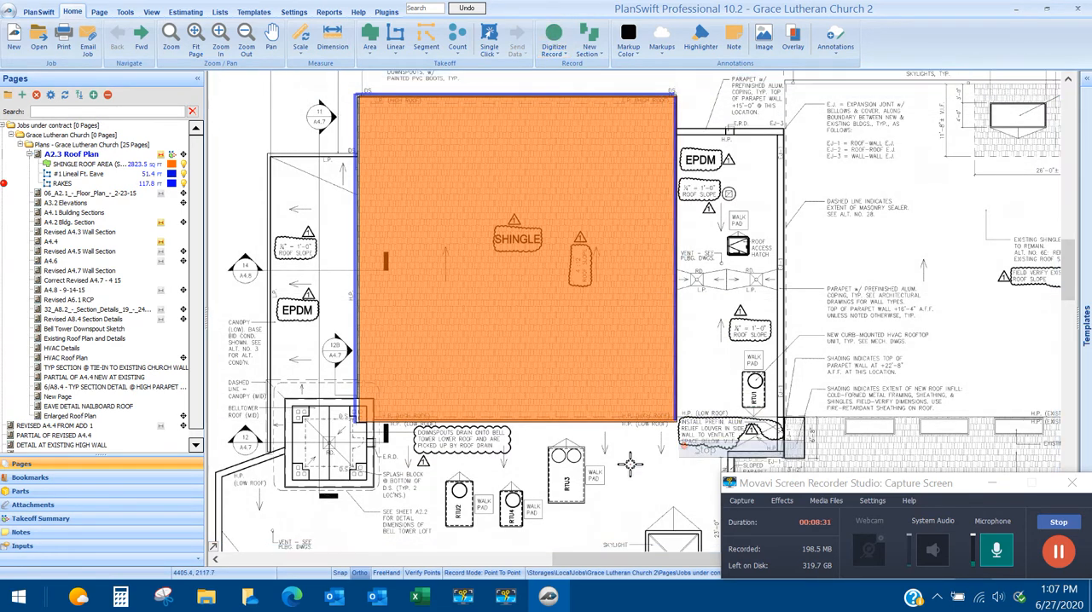
Send the RAKES takeoff's 131.72 value from PlanSwift to section 1's Lineal Feet of Rakes cell in Excel.
click(418, 599)
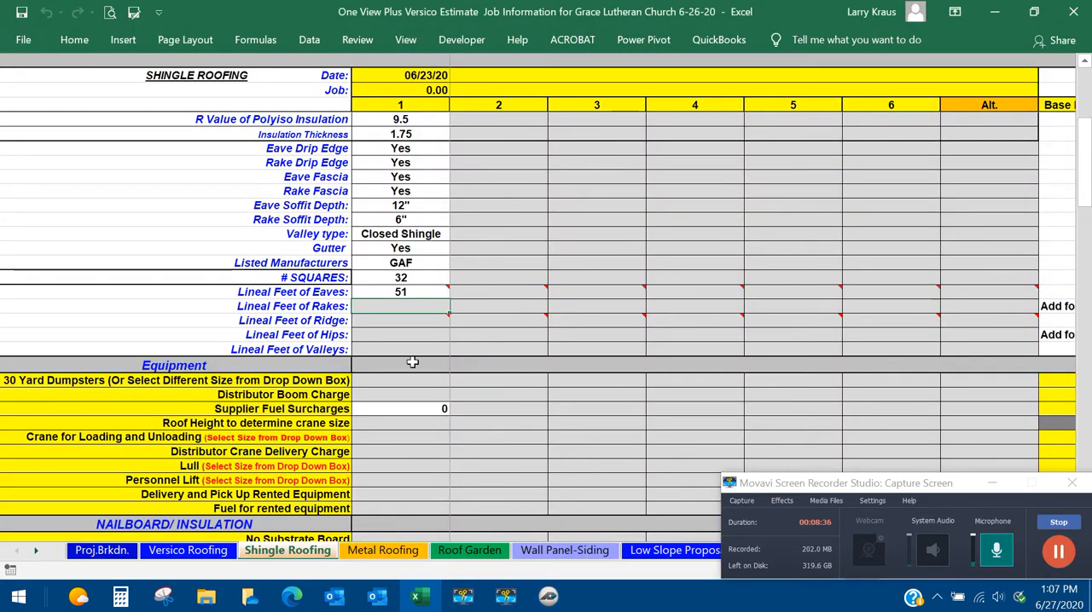
click(549, 597)
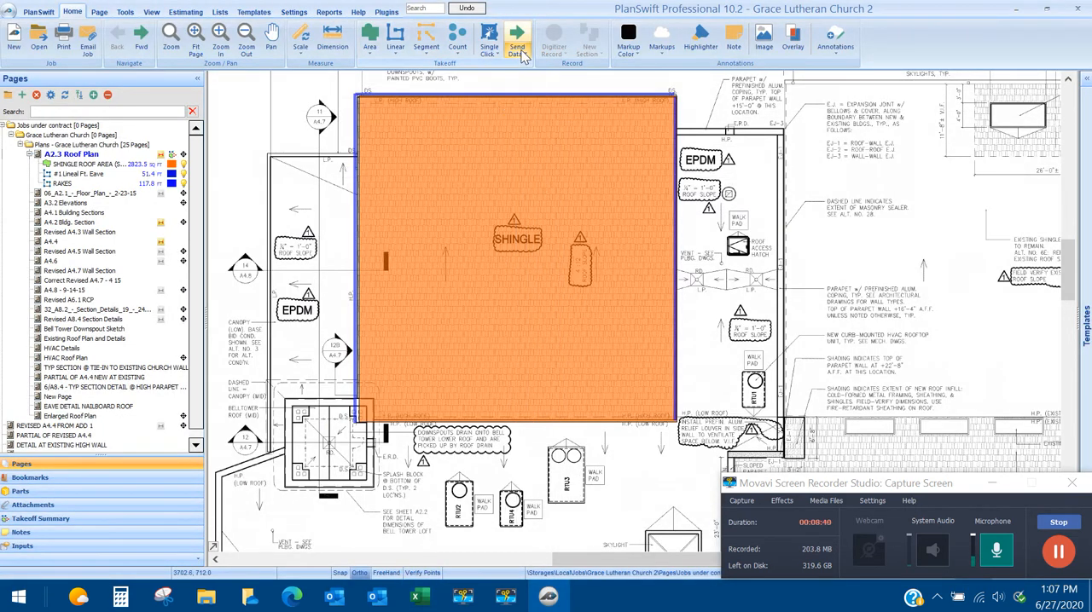
click(90, 416)
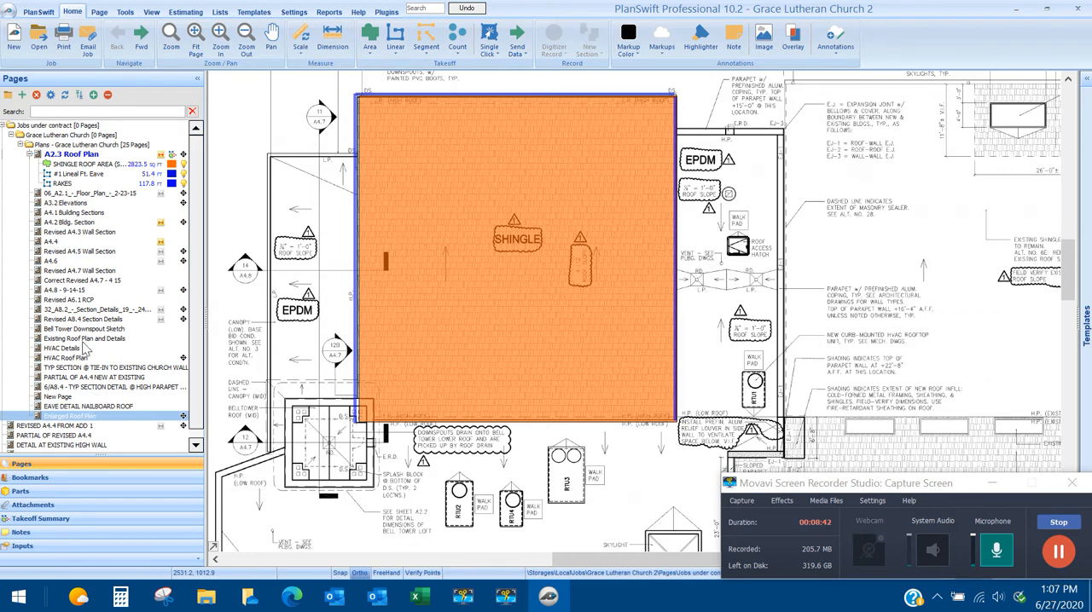
click(62, 183)
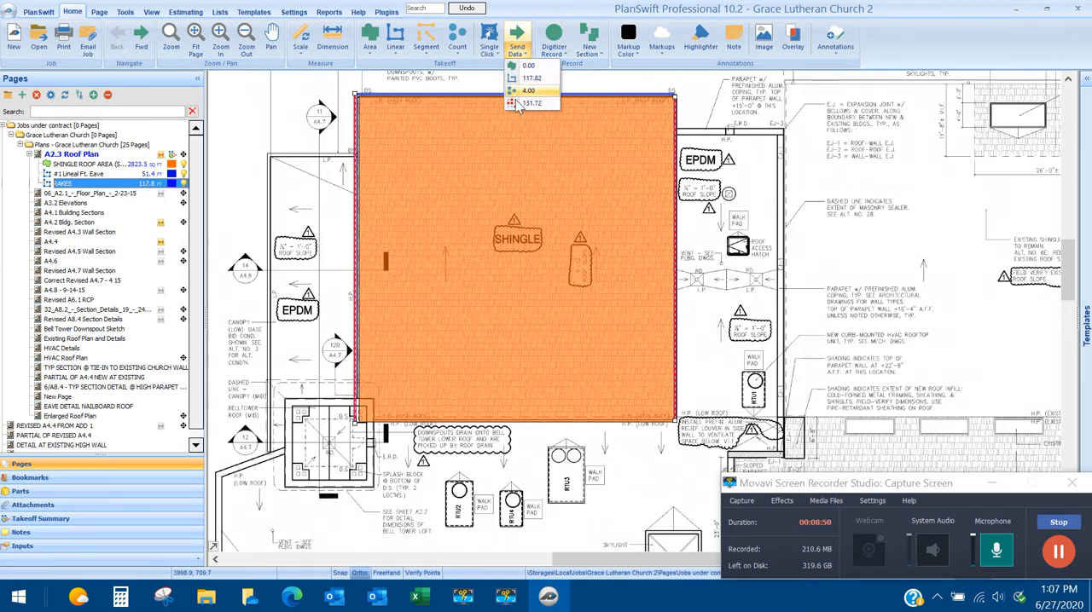
click(517, 52)
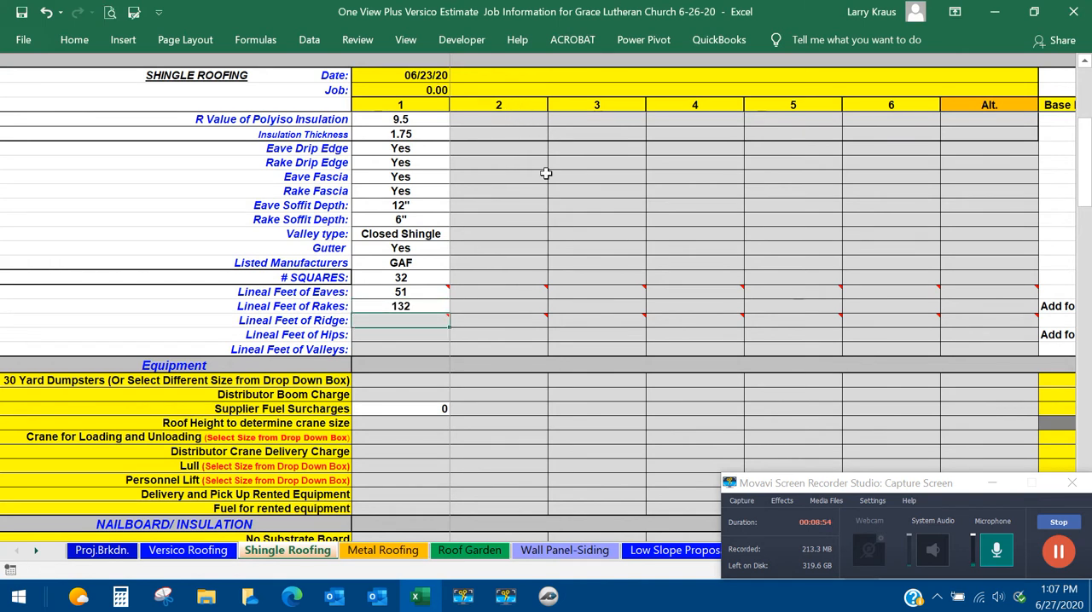
click(1059, 558)
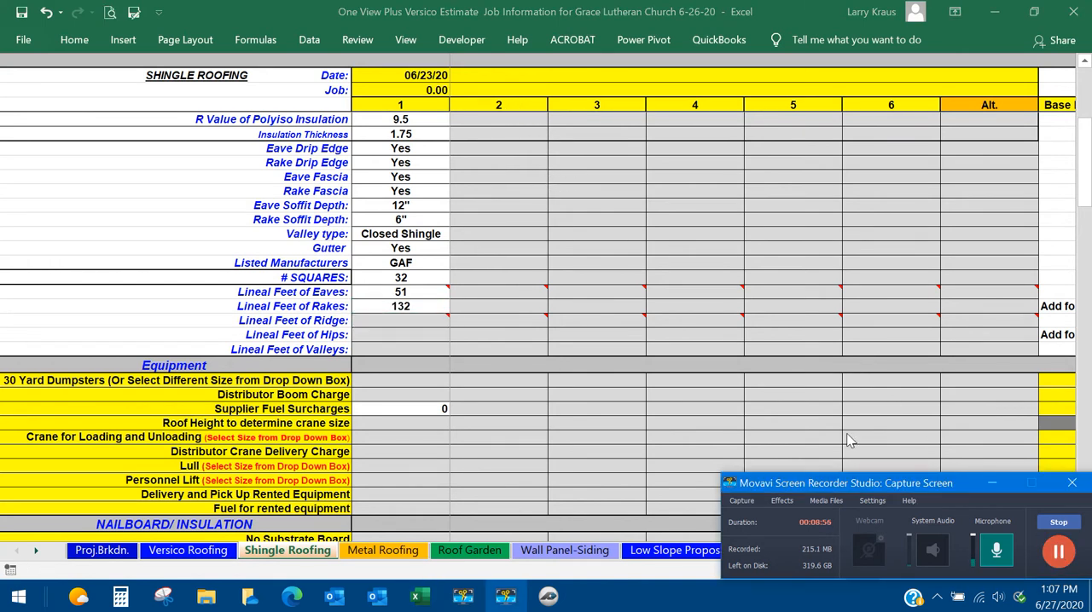
Launch the #1 Ridge takeoff in PlanSwift from section 1's Lineal Feet of Ridge cell.
click(416, 320)
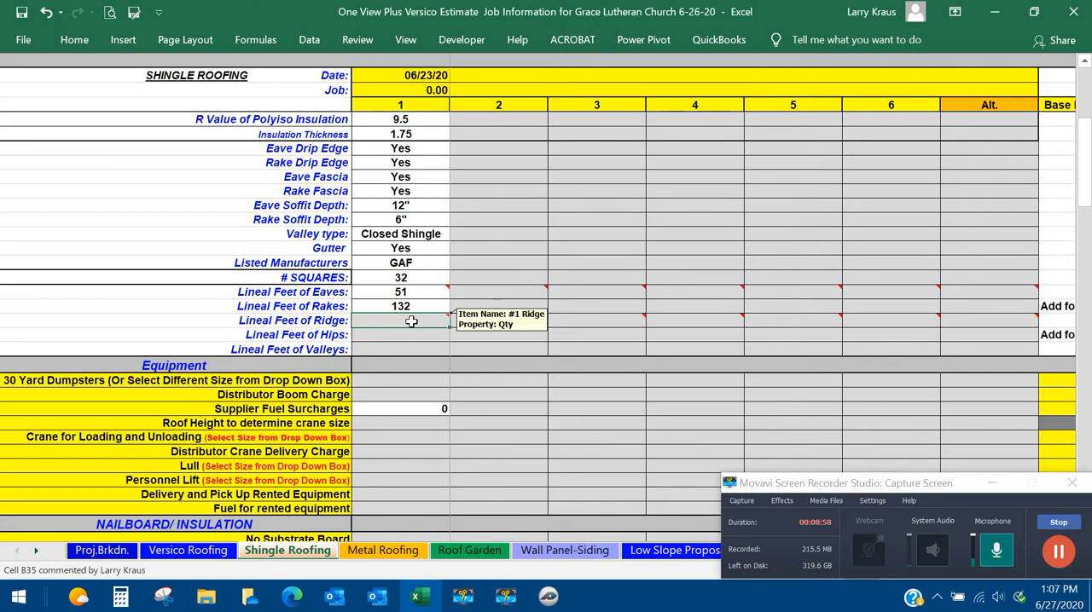
right_click(412, 321)
mouse_move(498, 132)
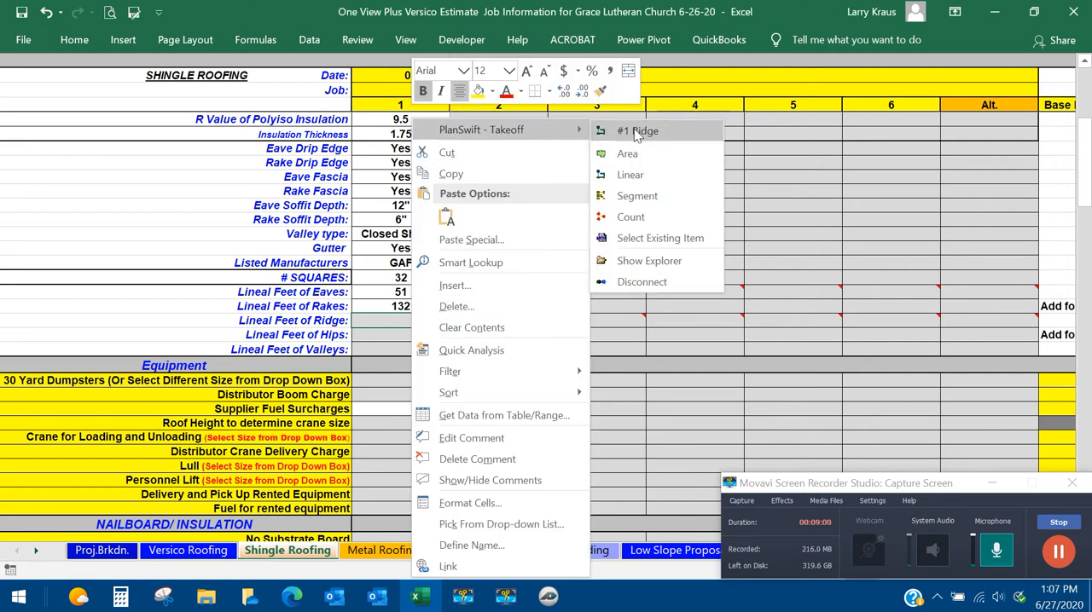
click(637, 133)
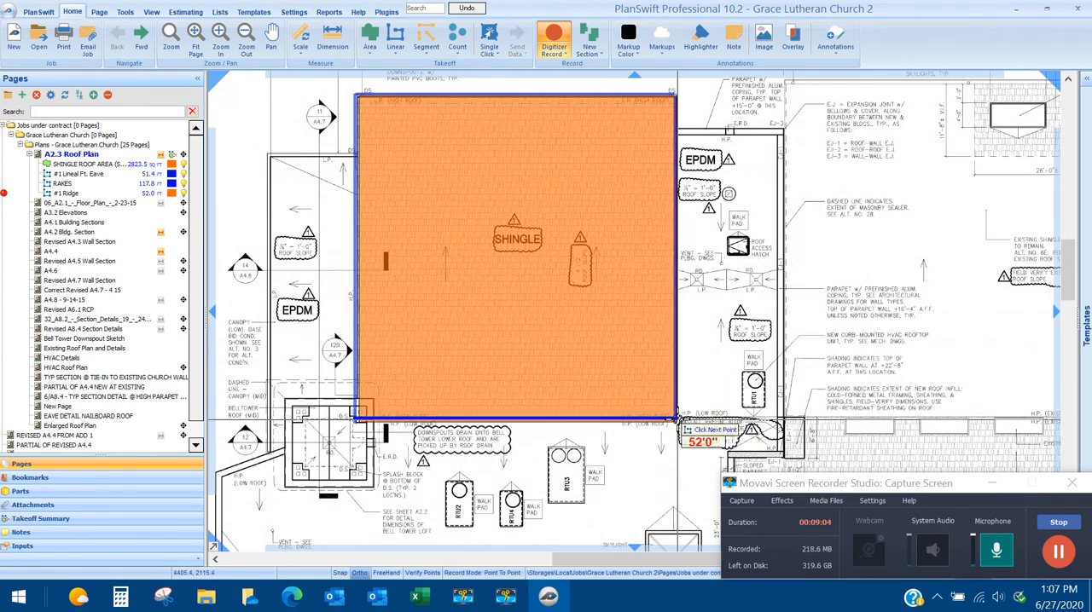
Trace the shingle roof's lower edge as the ridge, about 52 ft long, and return to the Excel sheet.
click(678, 420)
right_click(678, 420)
click(704, 447)
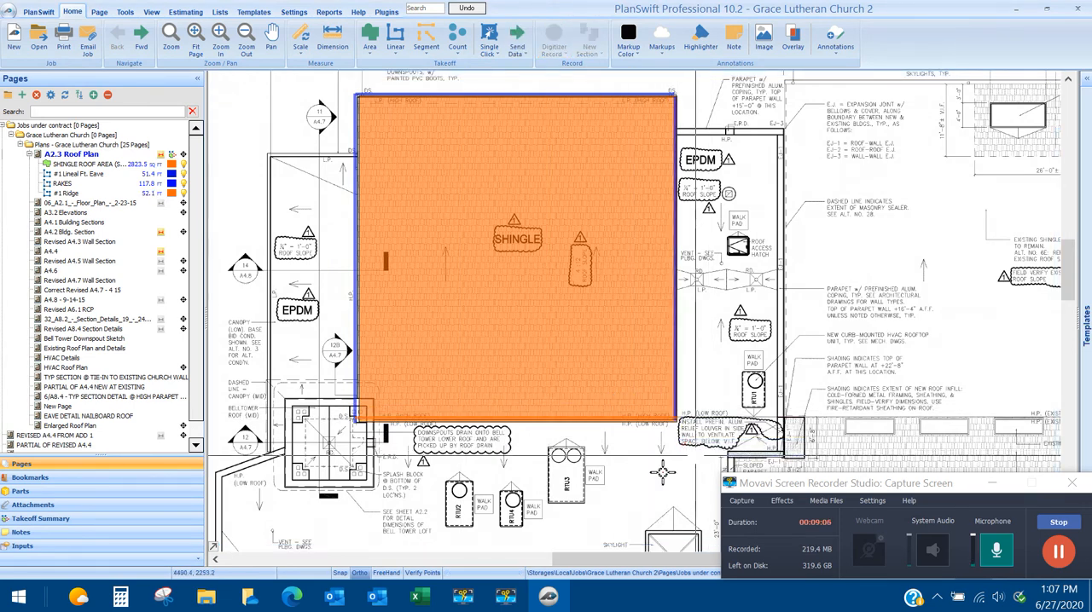
click(416, 596)
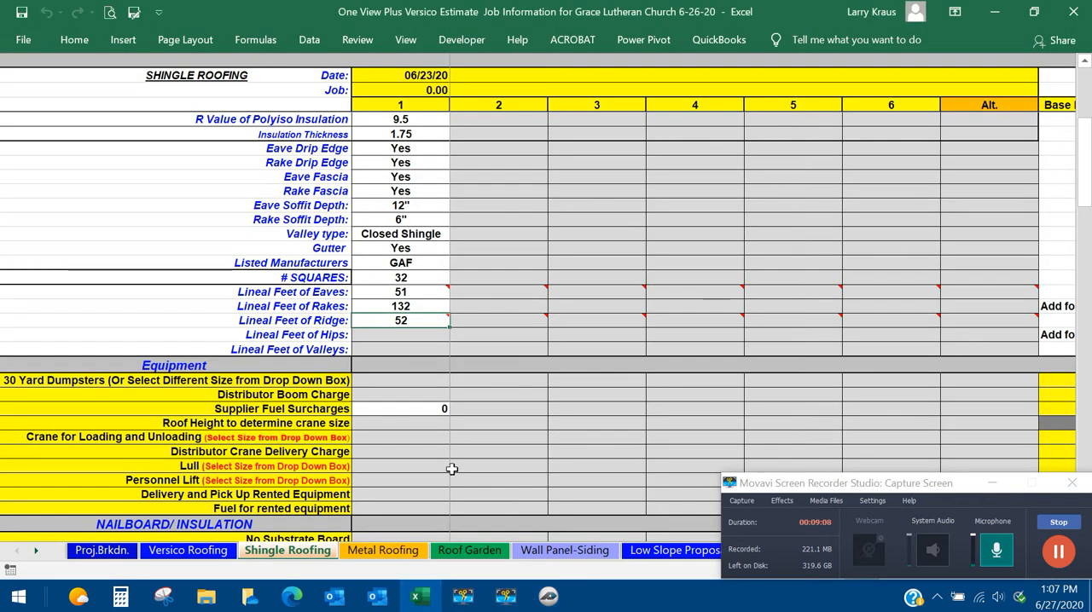
click(1064, 556)
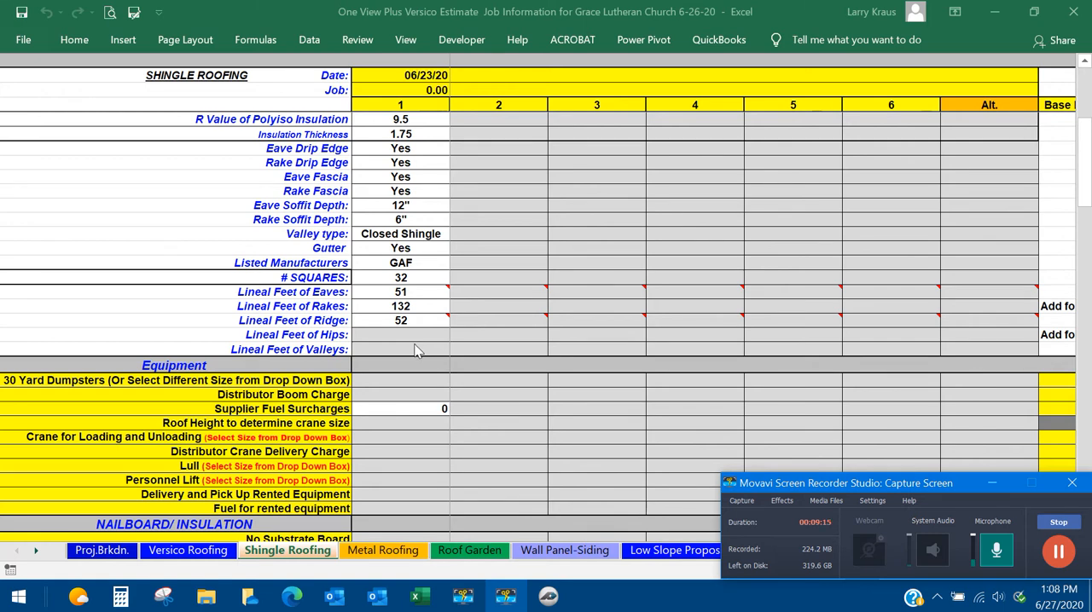
click(548, 597)
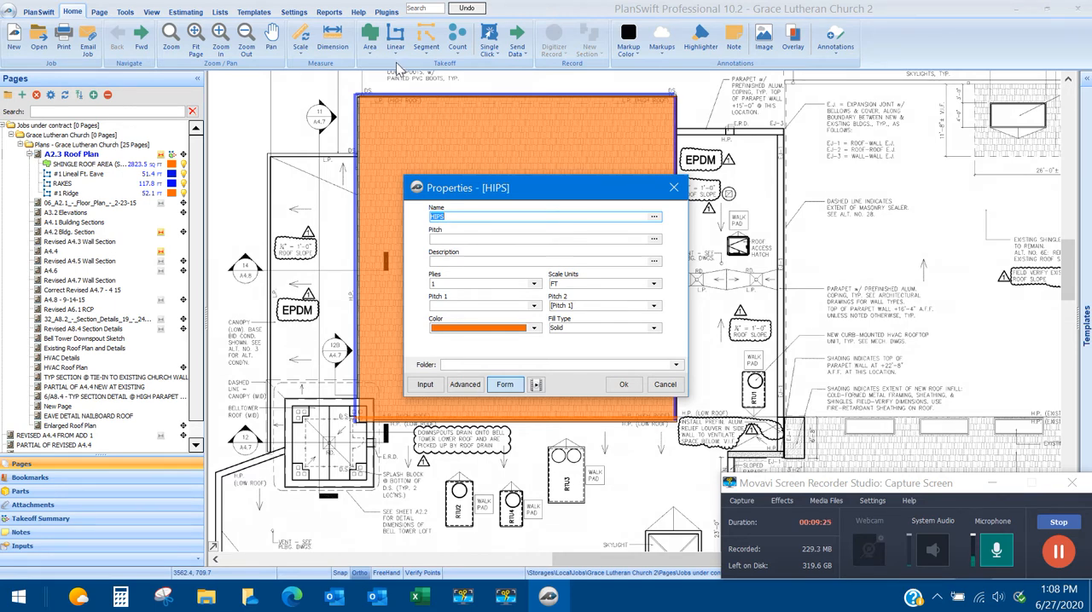
click(532, 308)
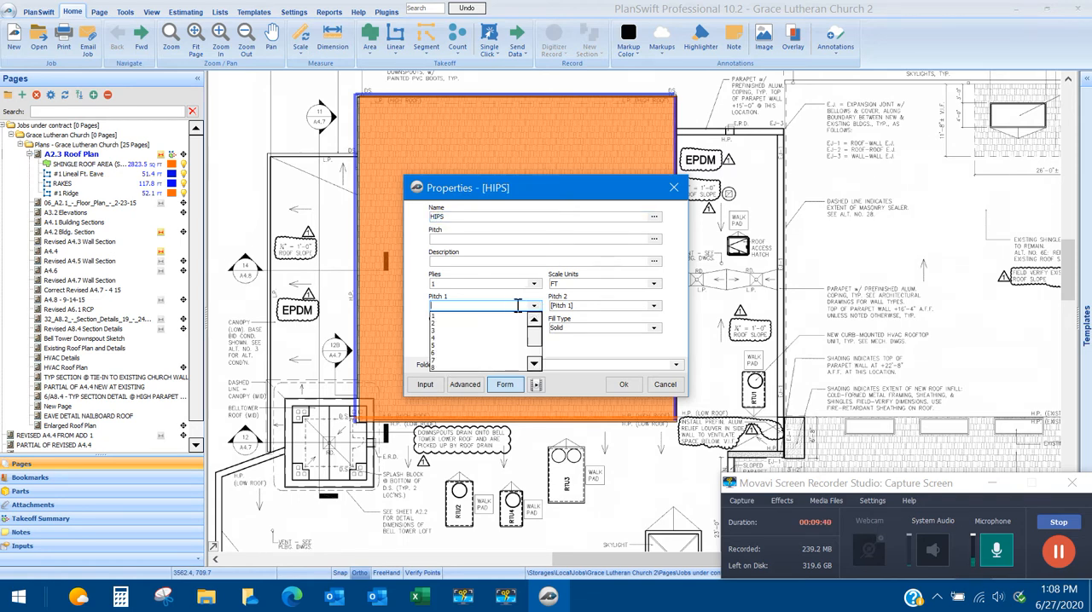
click(434, 352)
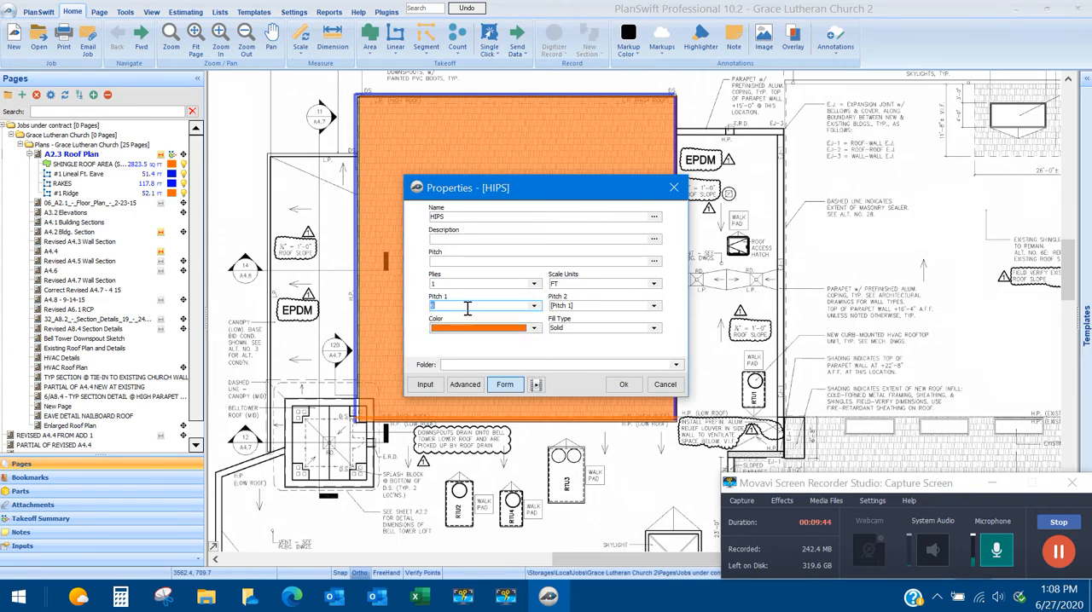
click(653, 308)
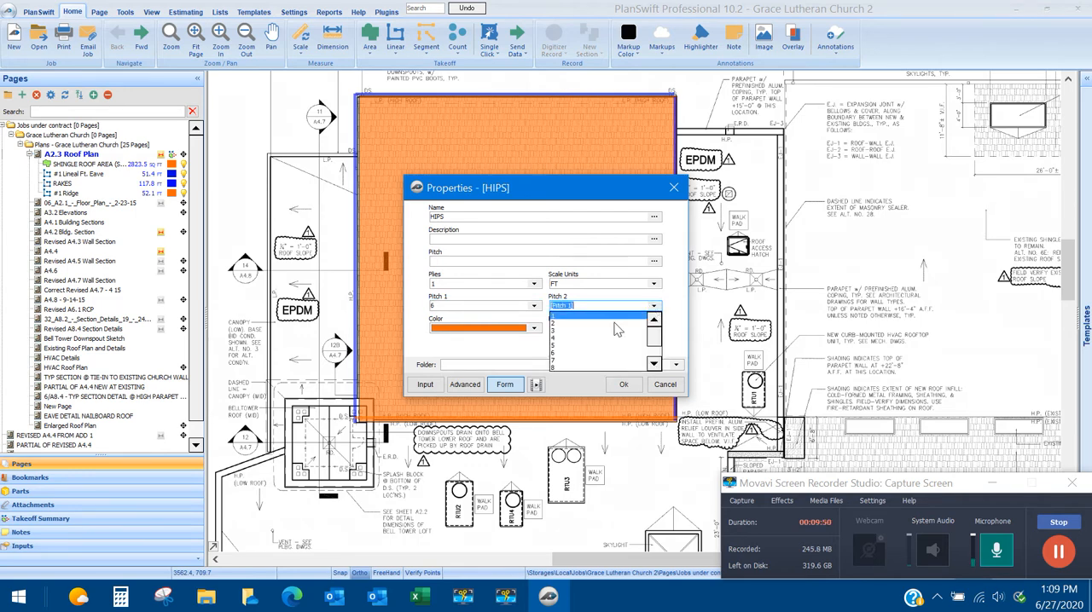
click(553, 365)
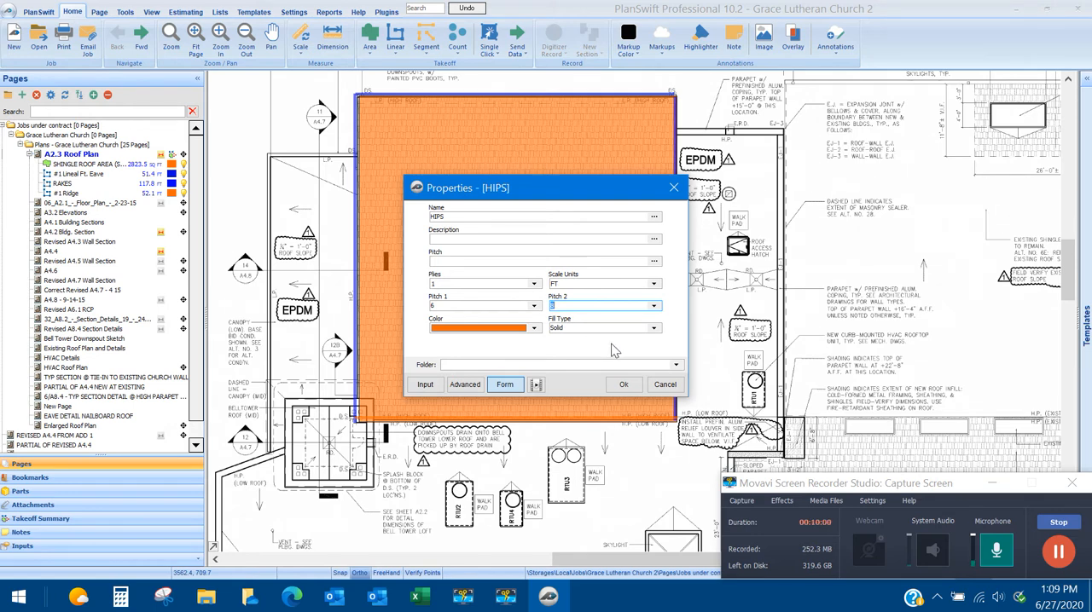
click(659, 385)
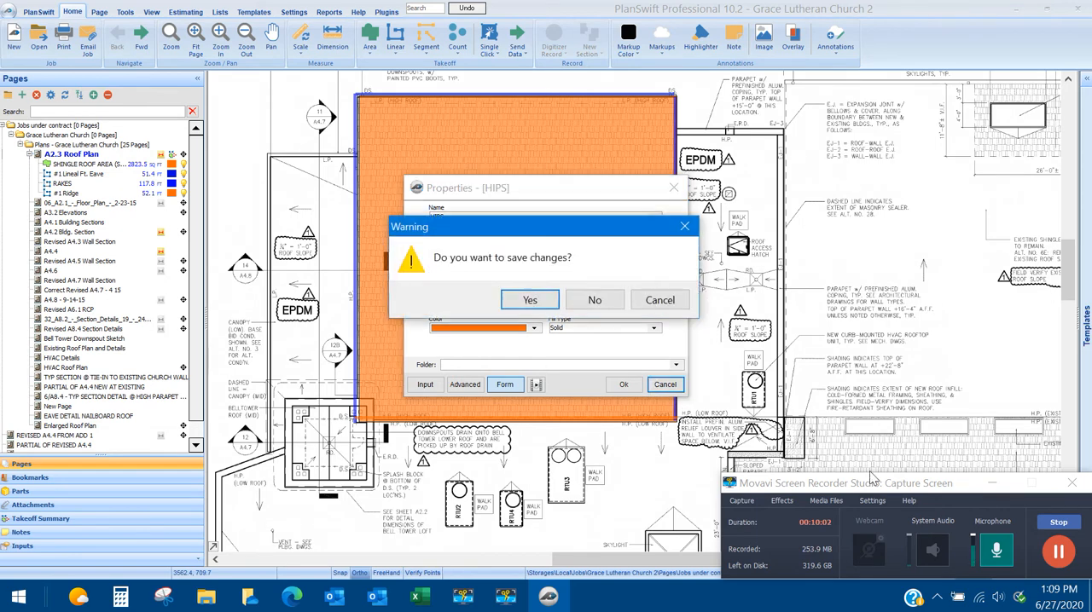
click(595, 300)
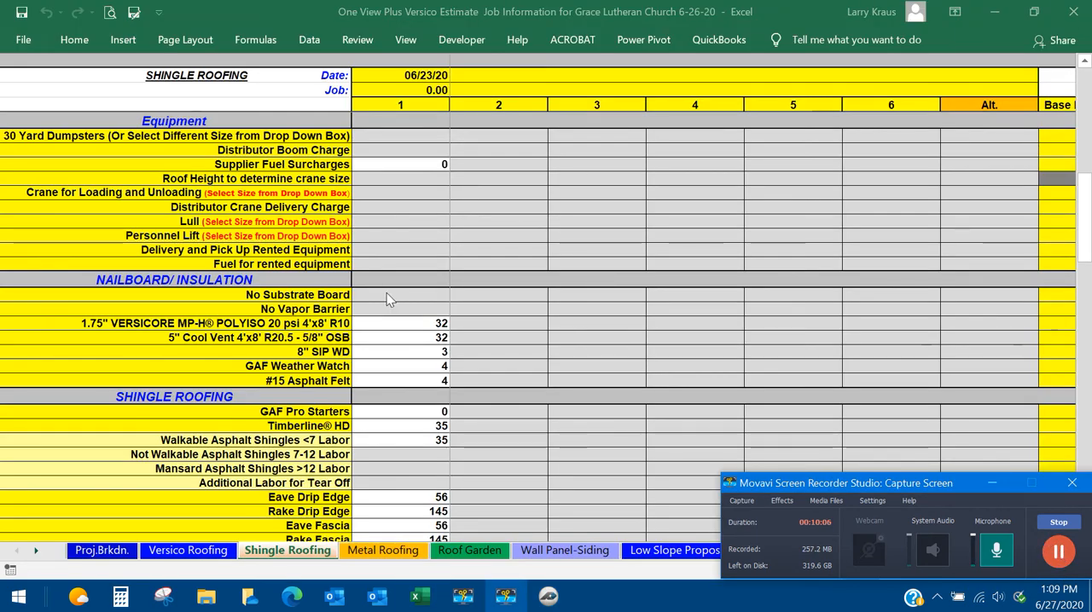
Review section 1's calculated material quantities on the Shingle Roofing sheet, from nailboard and insulation through shingles, soffit and gutter items.
scroll(363, 295, down, 1)
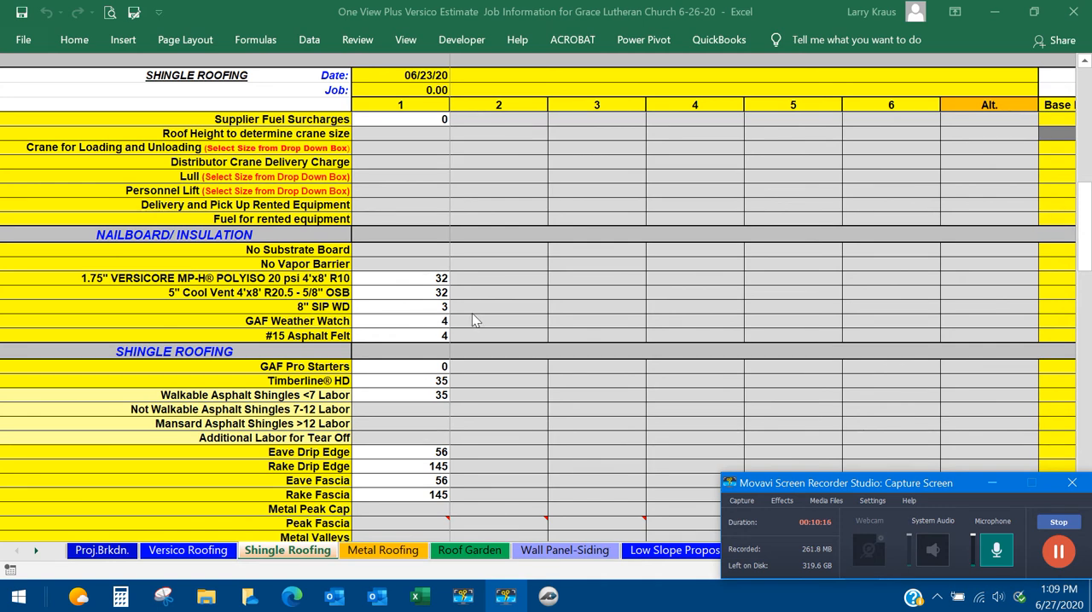
scroll(471, 315, down, 1)
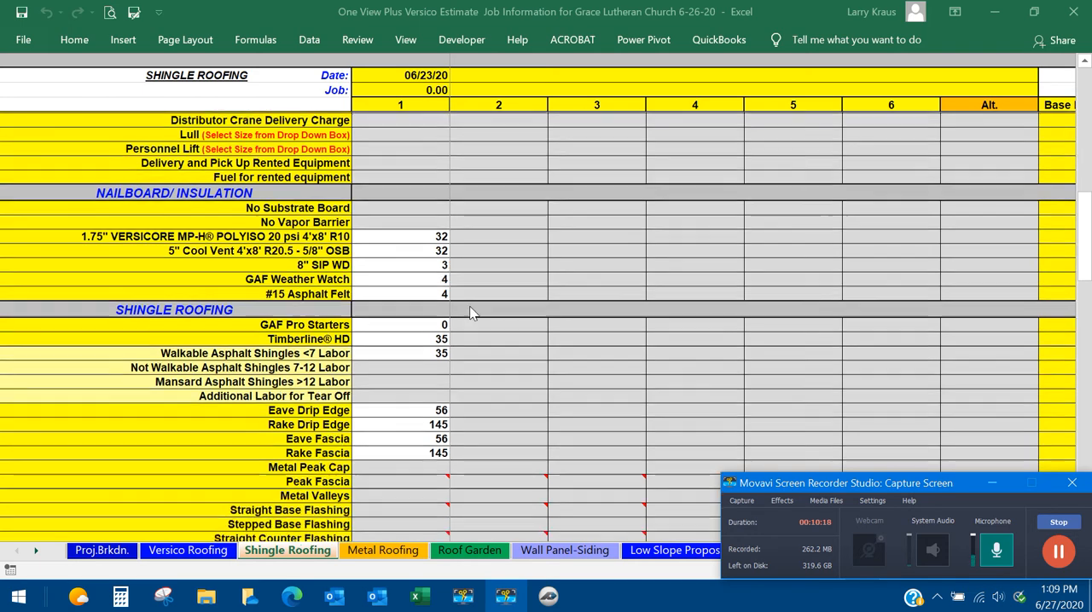
scroll(472, 309, down, 1)
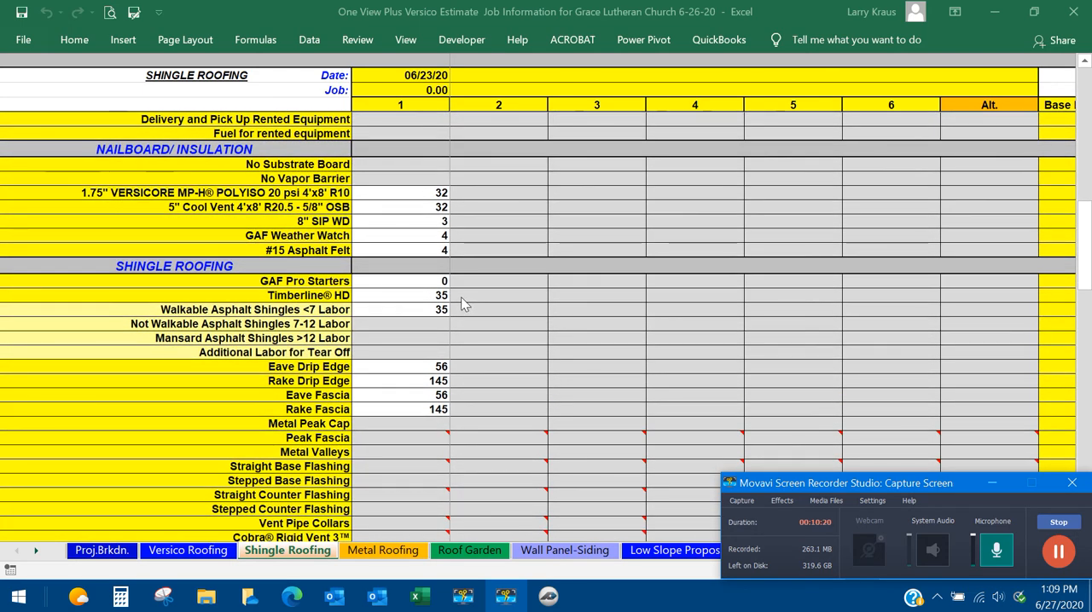
click(1056, 554)
click(1055, 554)
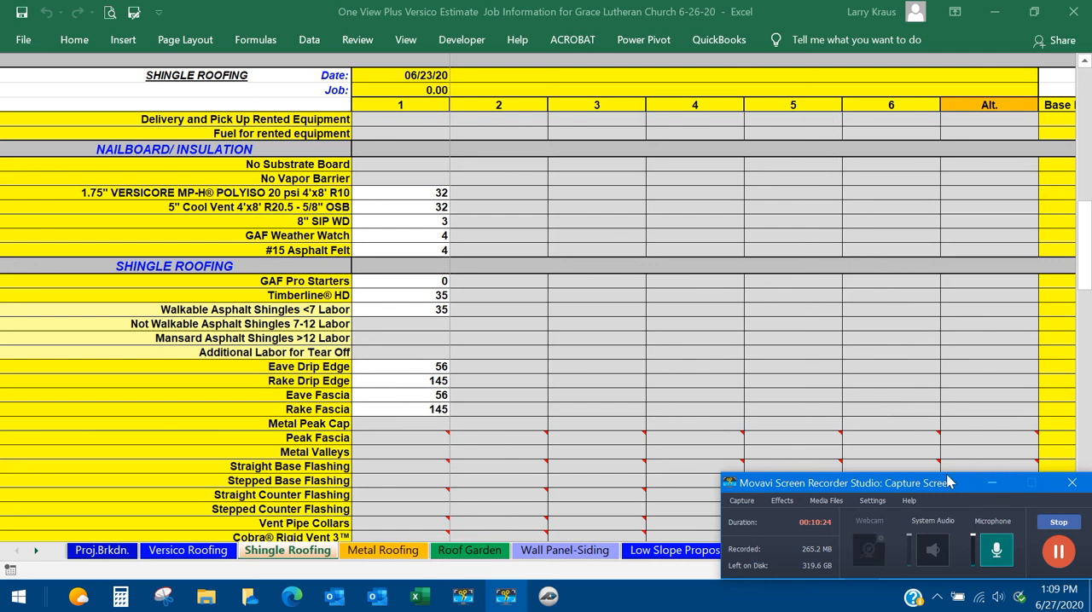
drag(951, 482, 943, 480)
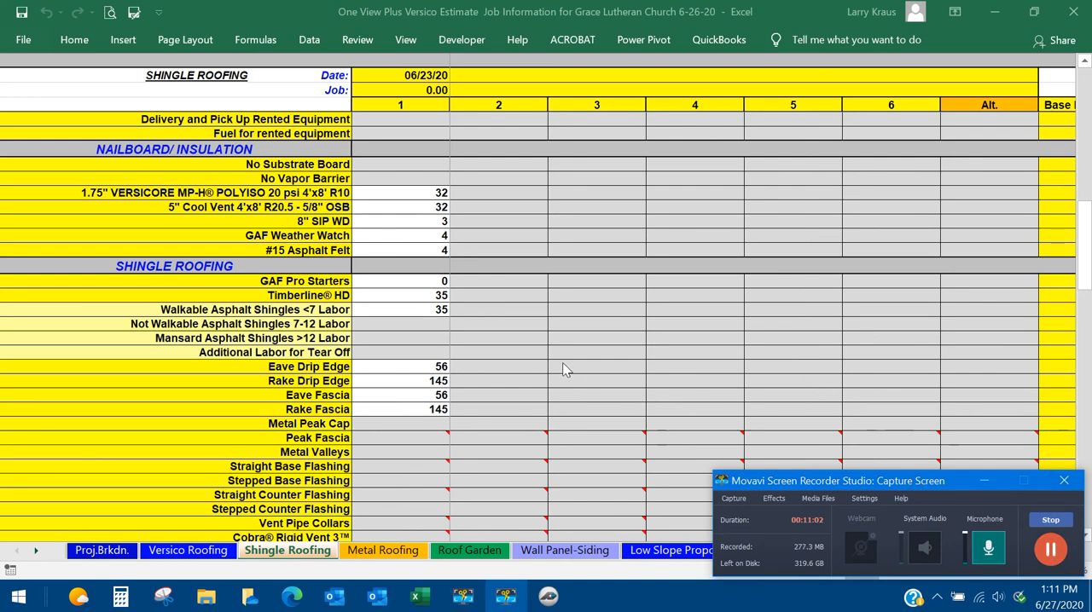
scroll(550, 371, down, 1)
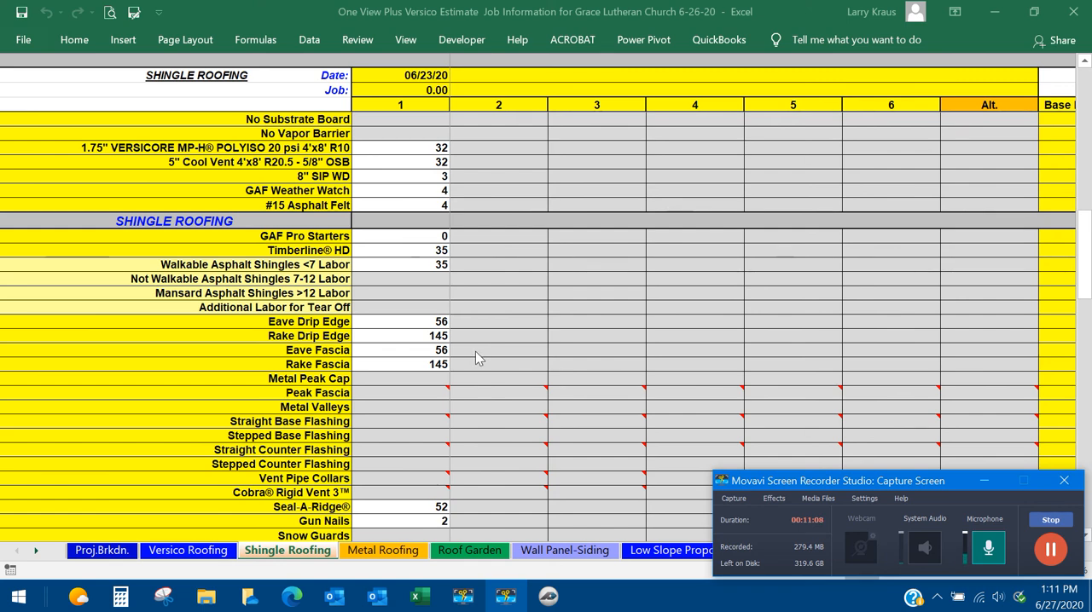
scroll(477, 358, down, 2)
scroll(479, 358, down, 1)
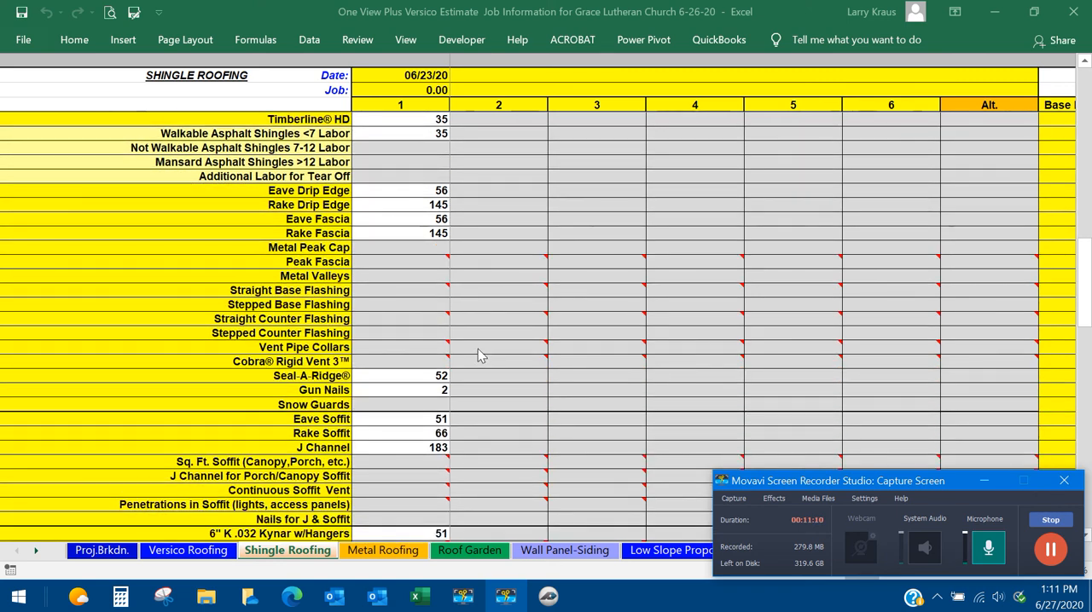
scroll(479, 356, down, 1)
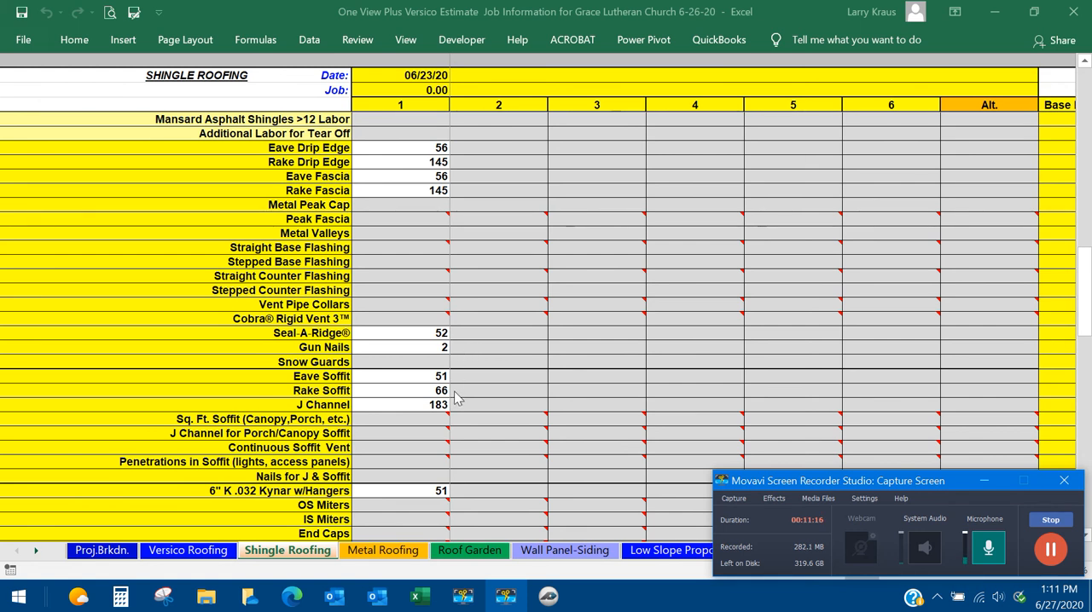
scroll(458, 397, down, 1)
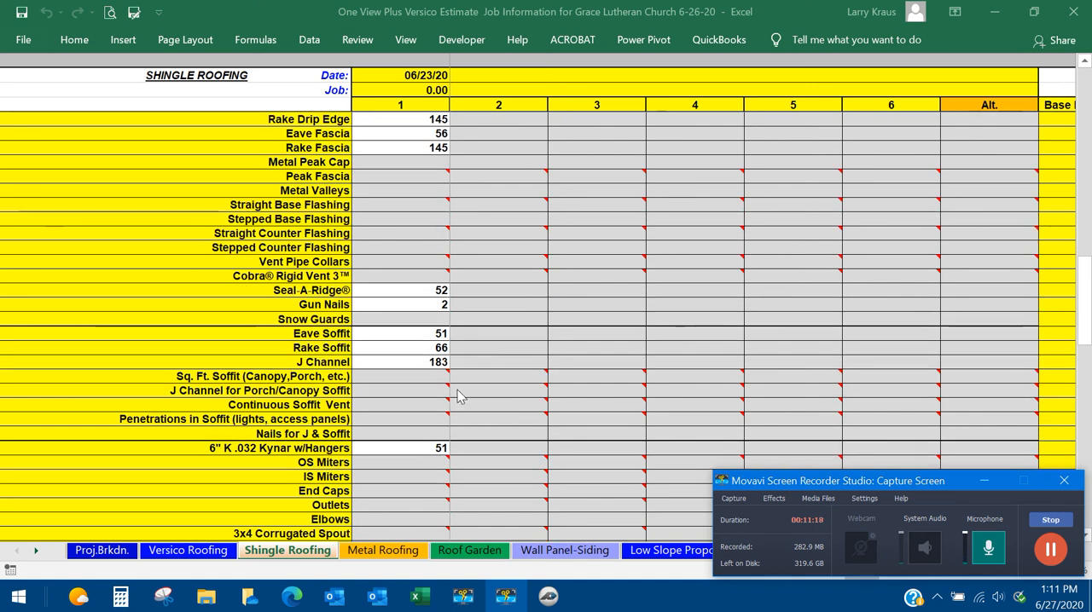
scroll(458, 393, down, 1)
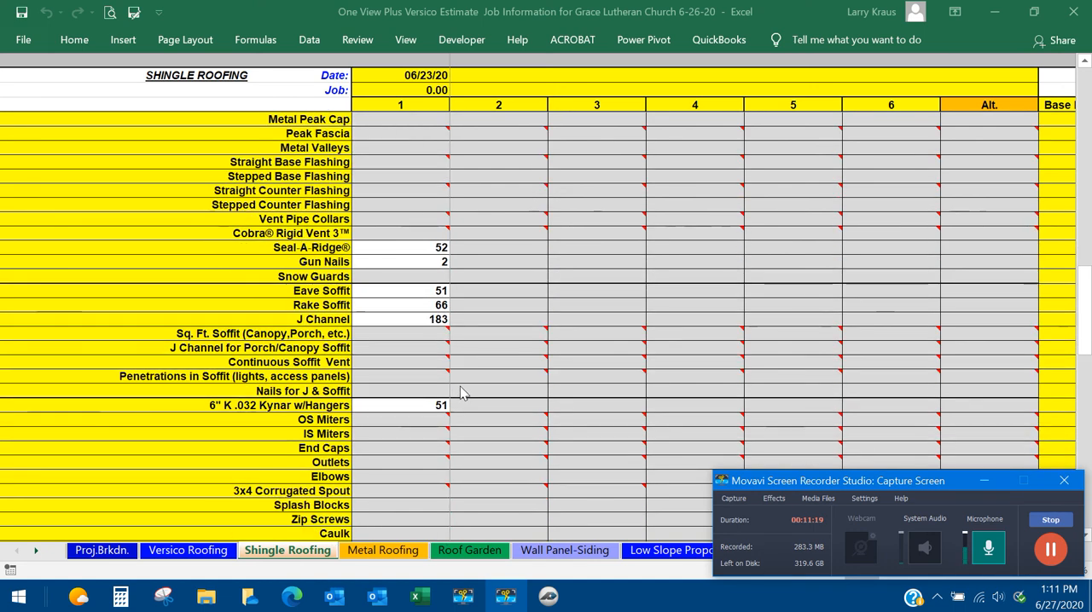
click(1038, 553)
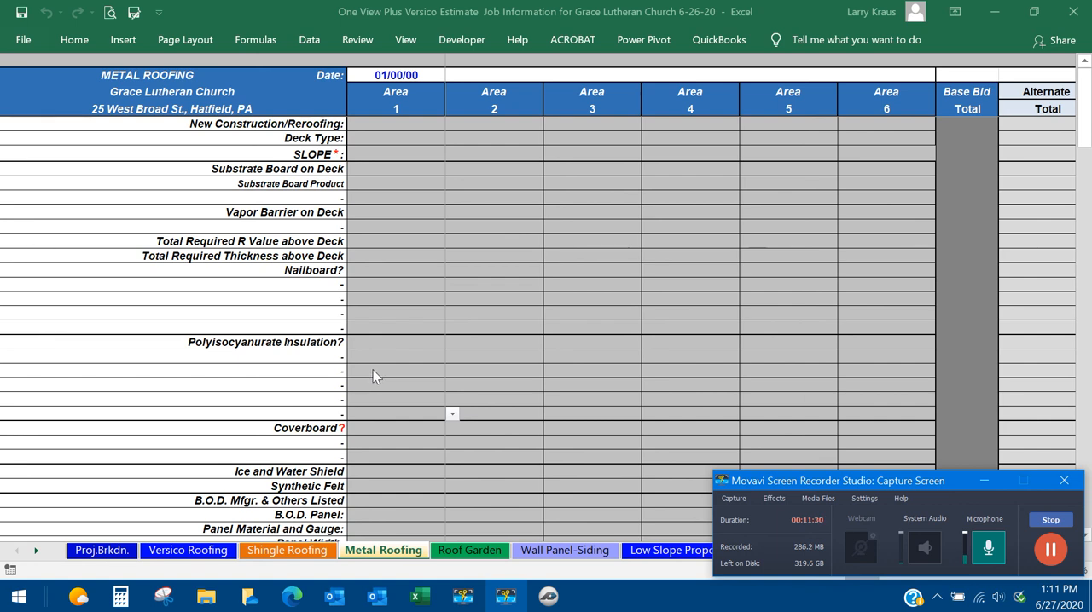
Look through the Metal Roofing sheet's inputs and select Area 1's Sq. Ft. Straight Roof Panels cell.
scroll(372, 370, down, 2)
scroll(372, 370, up, 1)
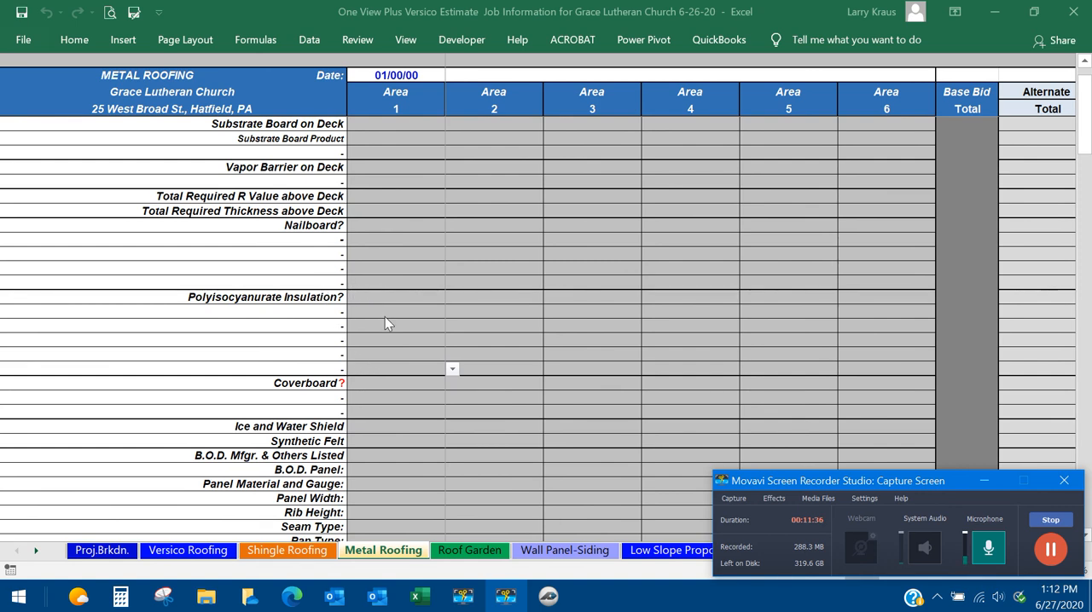
scroll(386, 316, down, 2)
scroll(388, 318, down, 2)
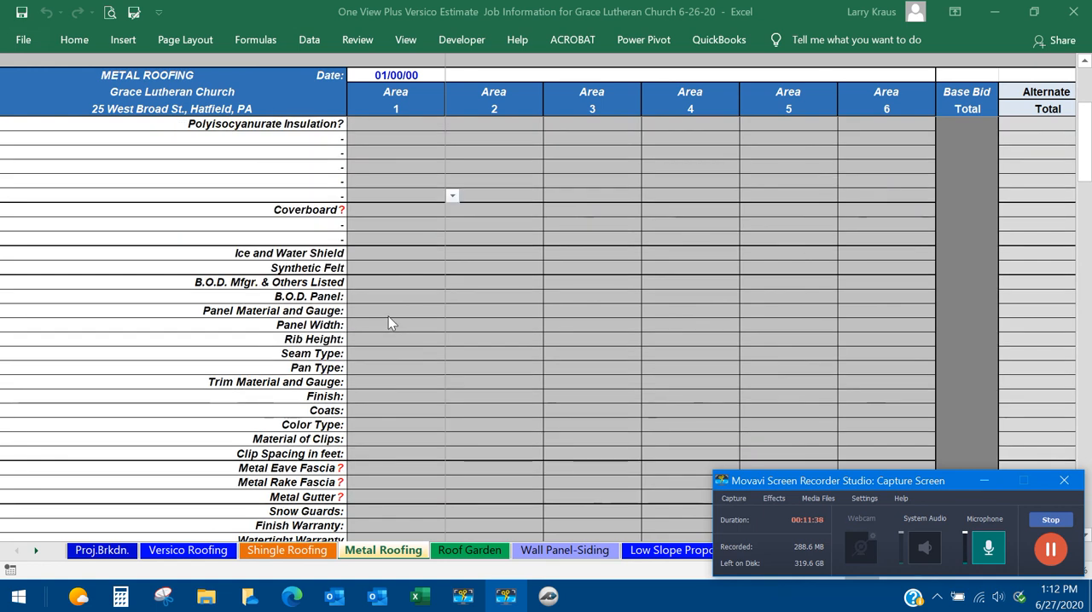
scroll(388, 318, down, 5)
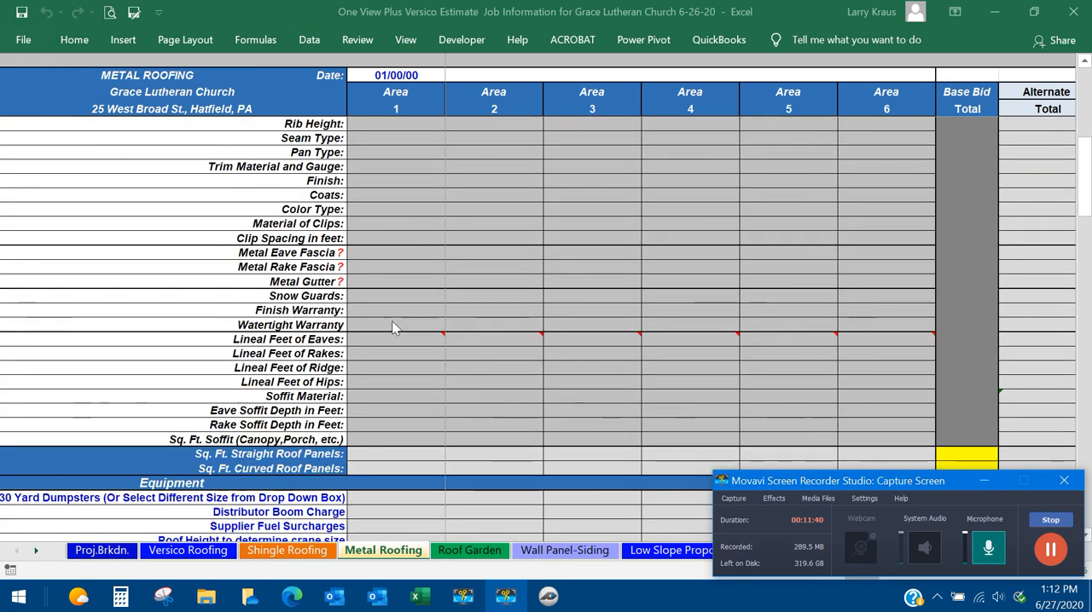
click(409, 455)
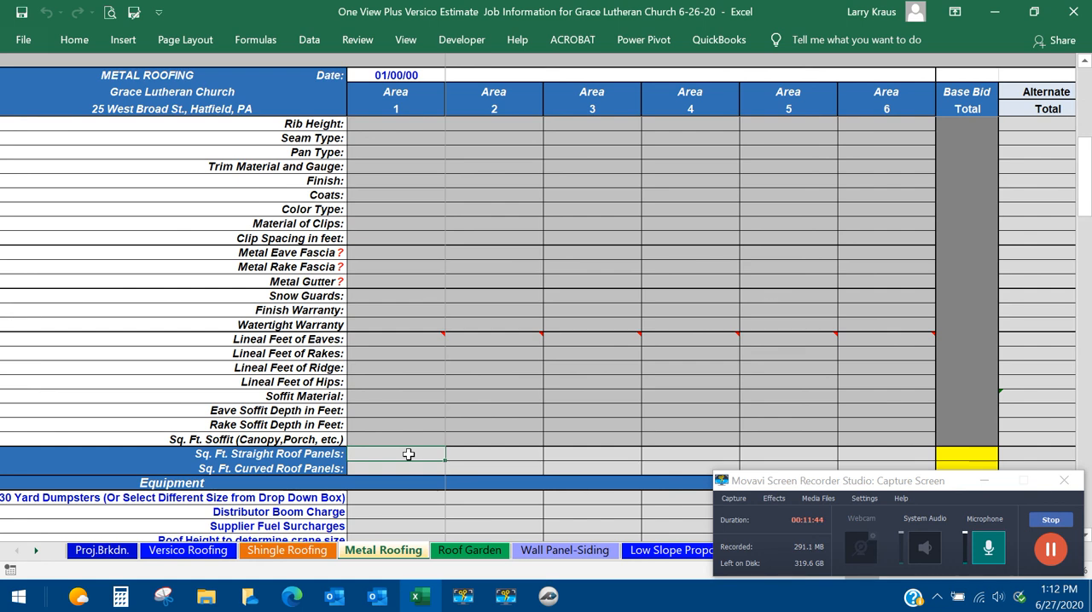
click(549, 598)
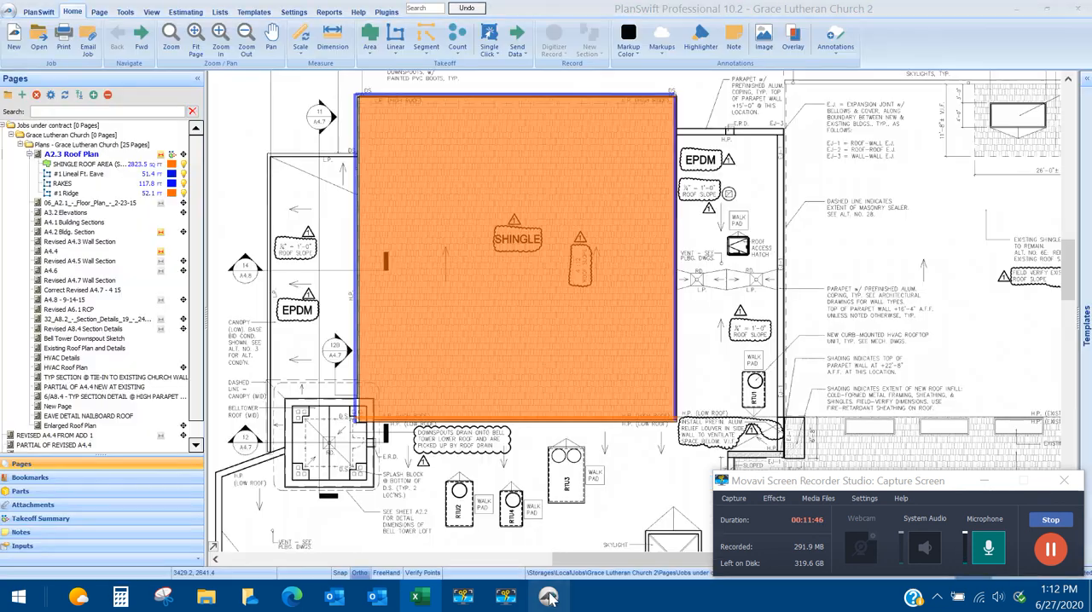
click(374, 55)
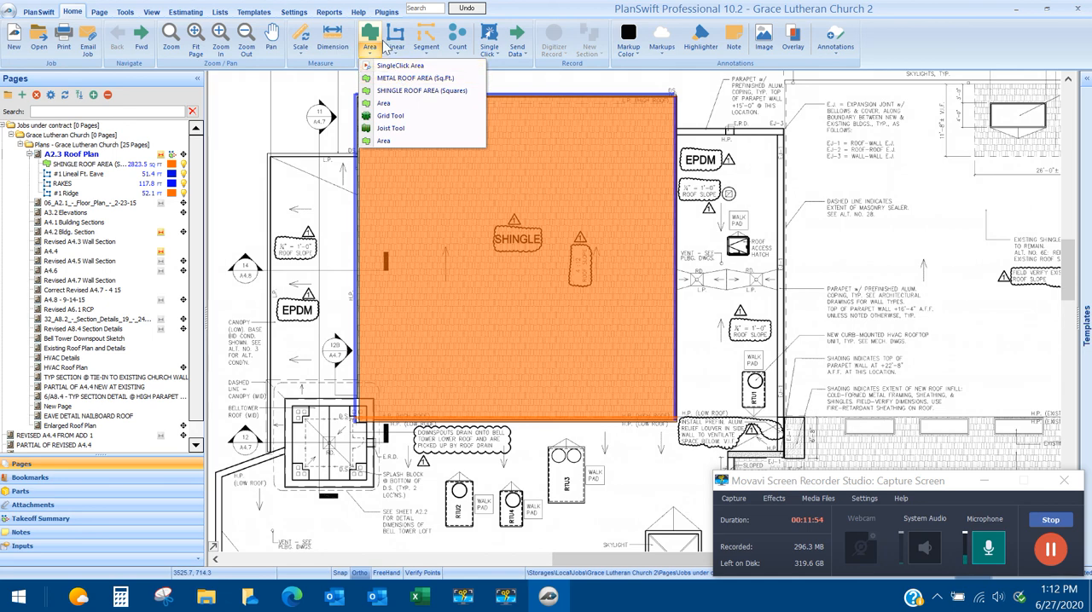
click(371, 101)
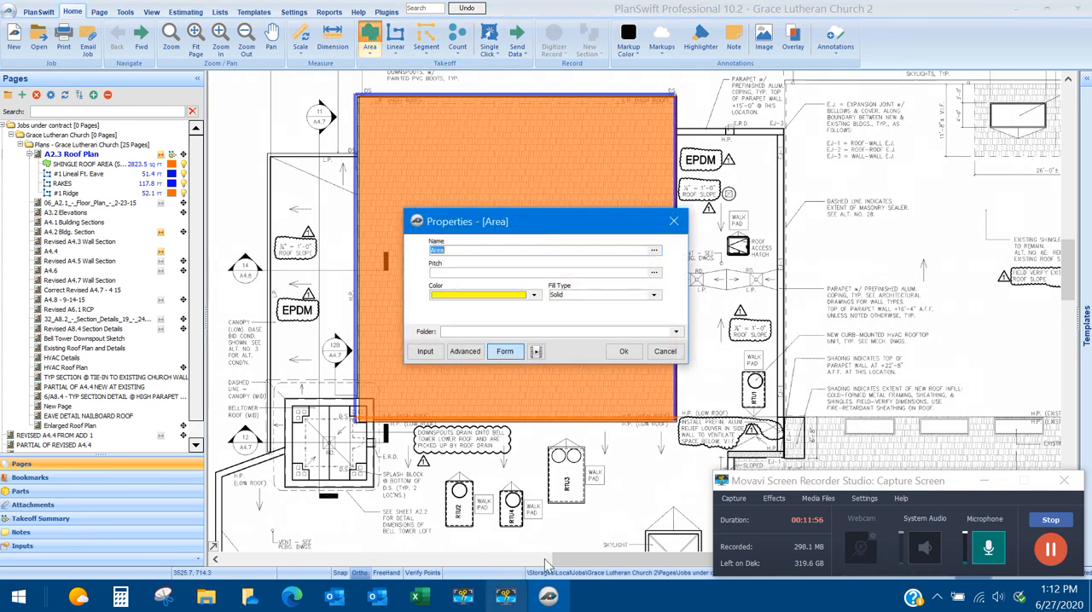
click(664, 352)
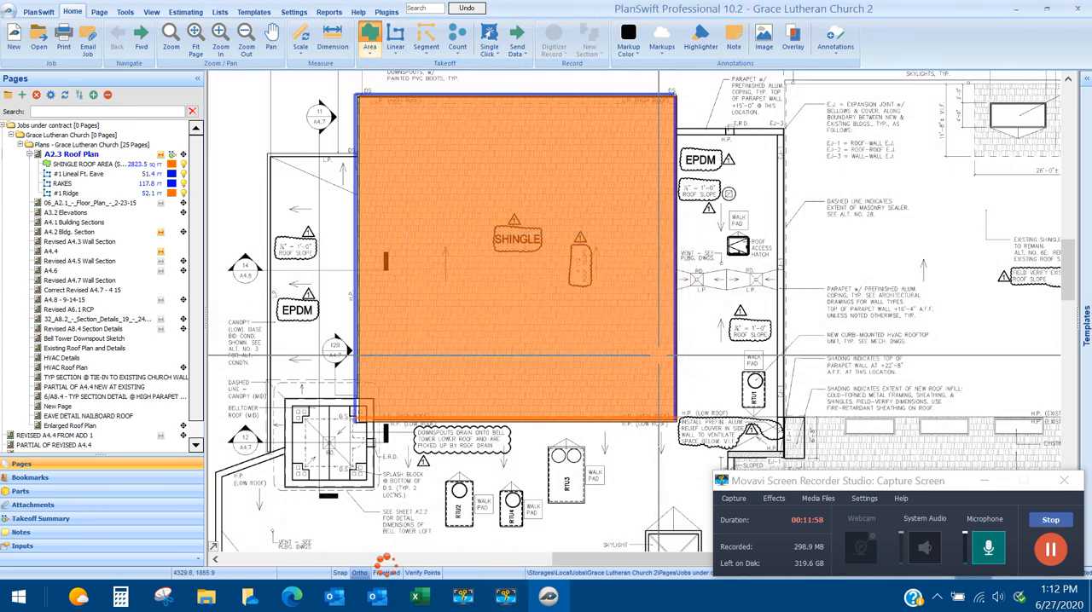
click(418, 599)
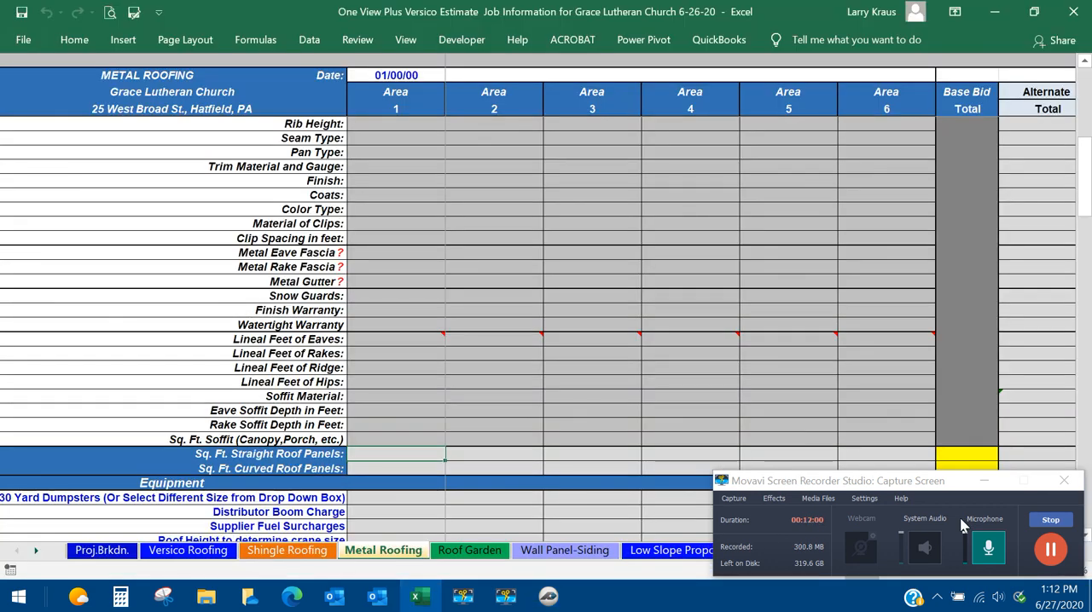